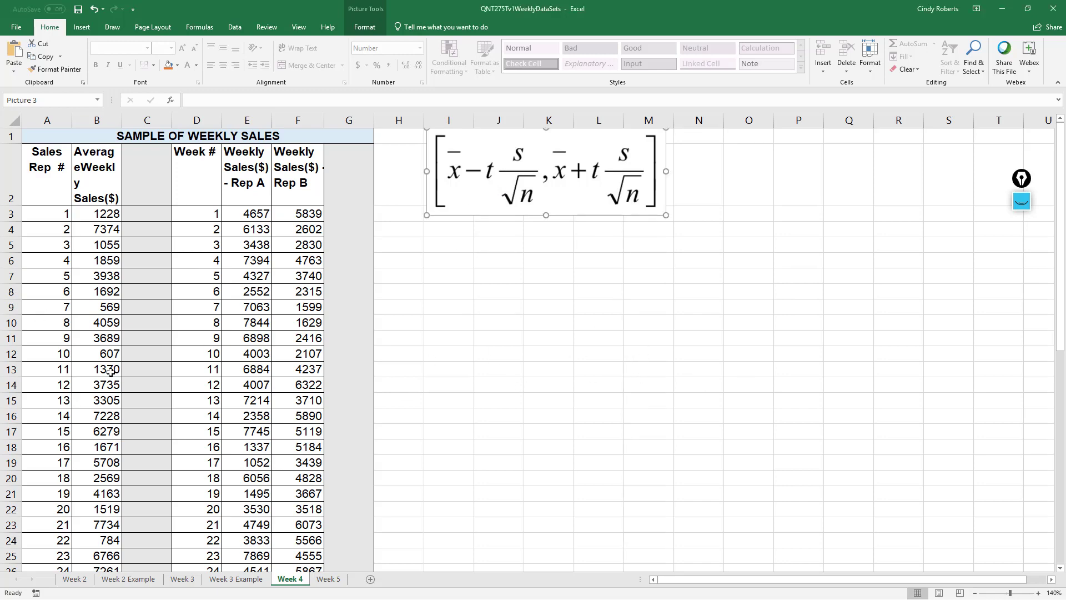
Step: Label cells I6 to I9 as "mean", "t critical", "standard dev" and "sample size n"
scroll(108, 369, down, 12)
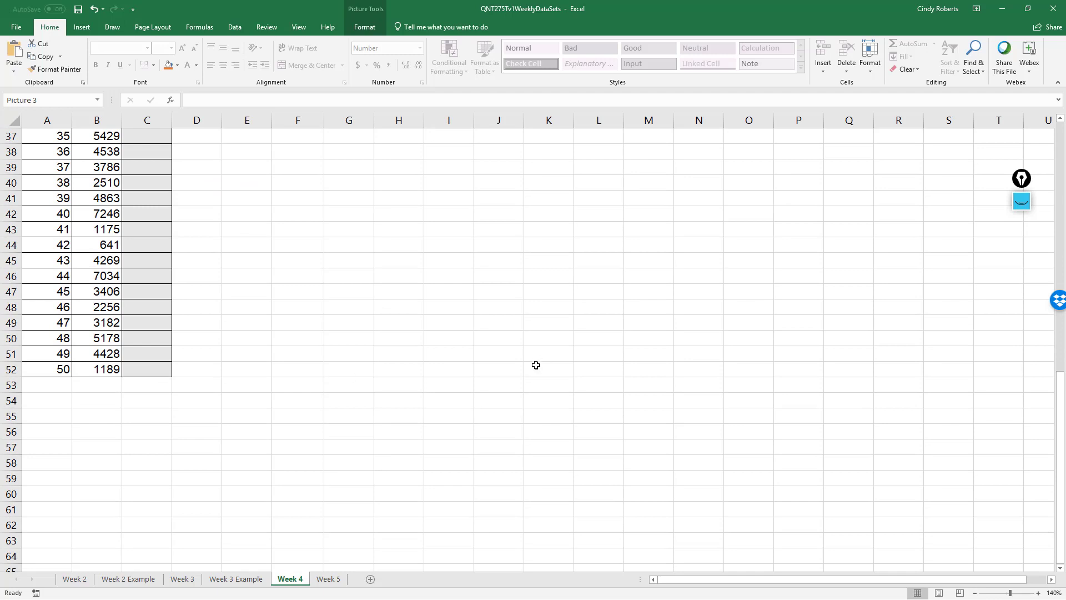
scroll(535, 364, up, 12)
click(460, 262)
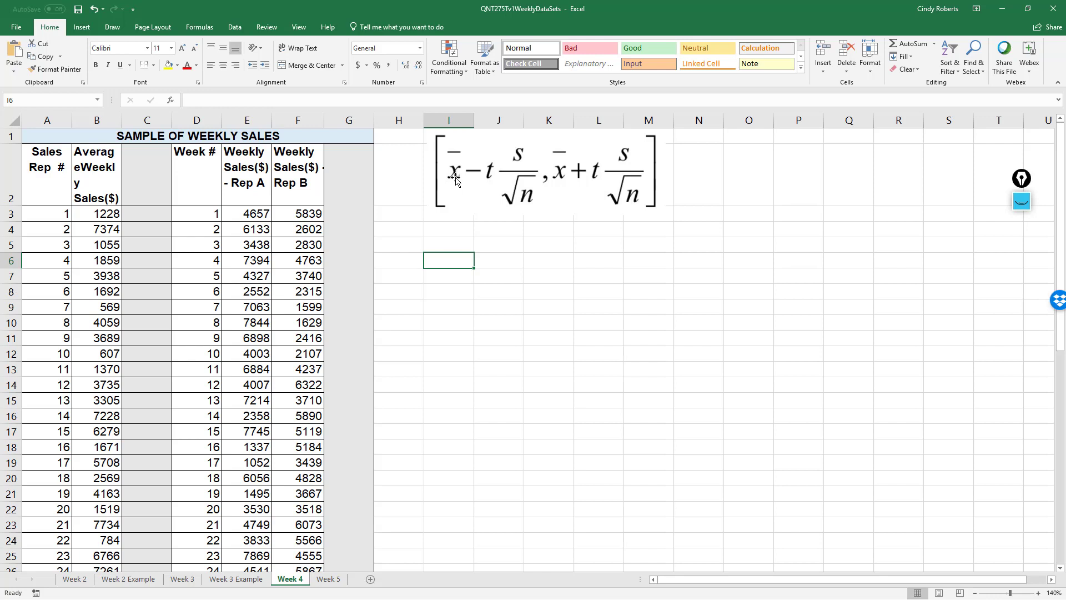
text(mean)
key(Return)
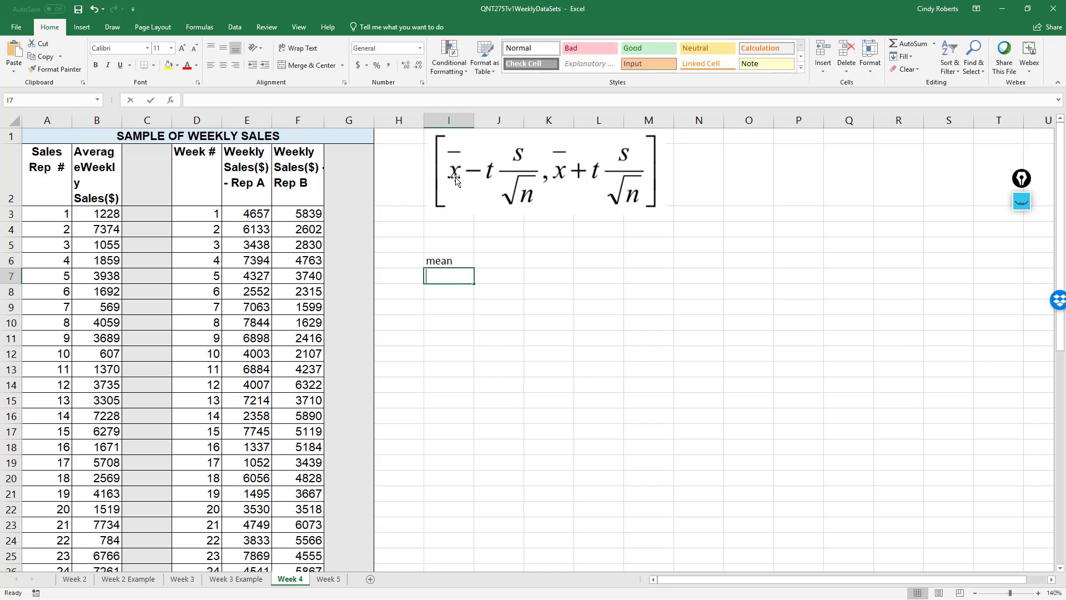
text(t critical)
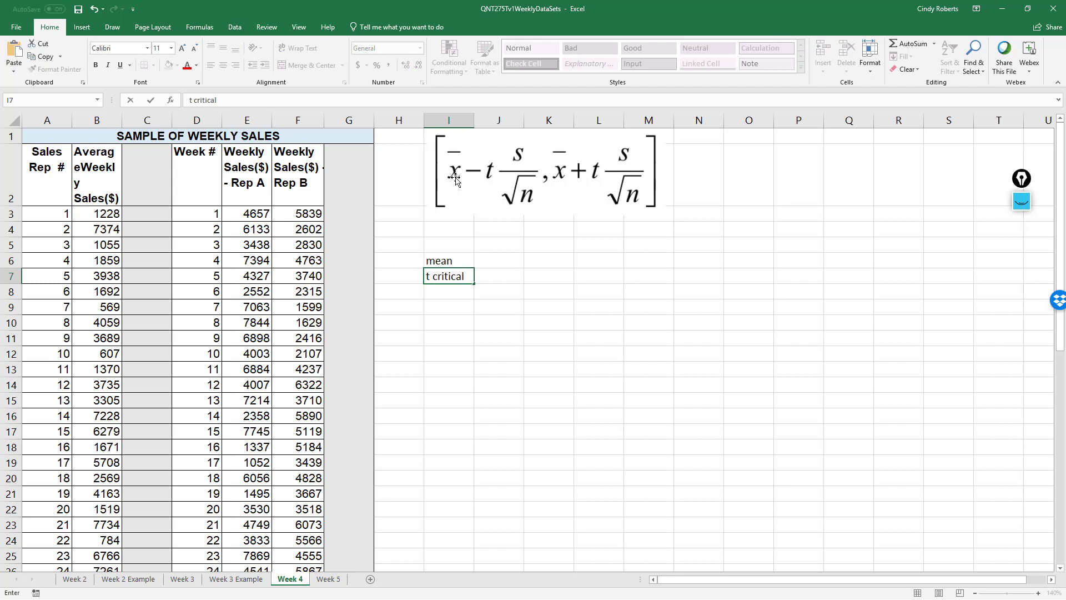
key(Return)
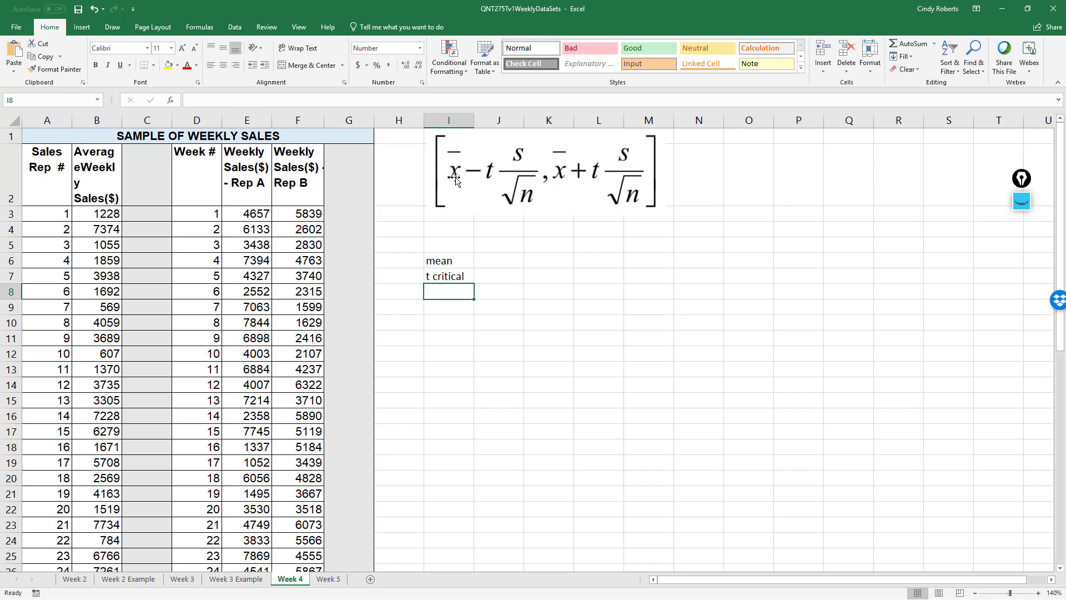
text(stand)
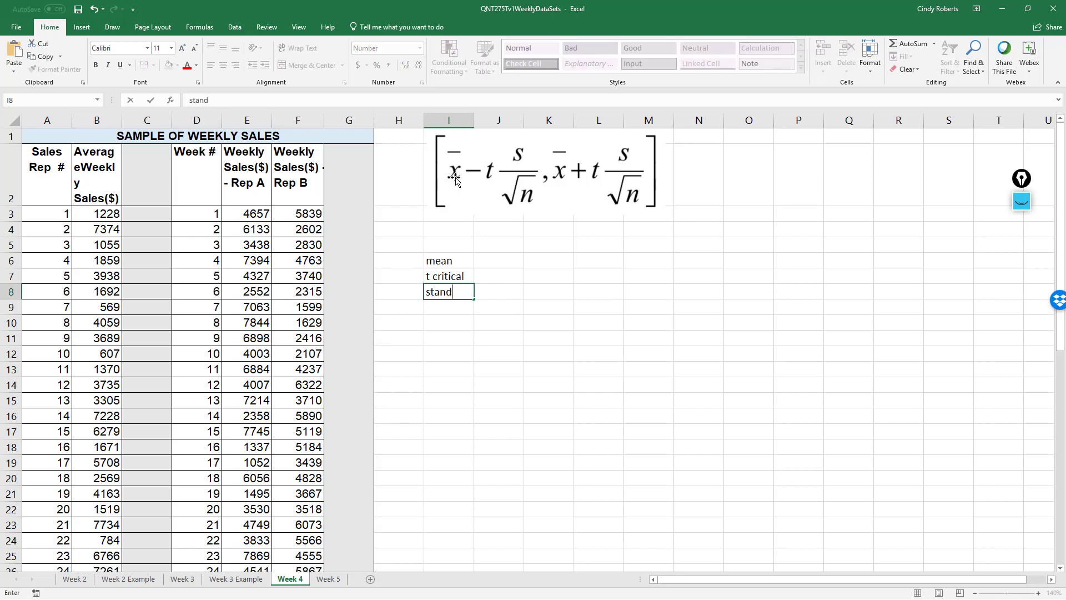
text(ard dev)
key(Return)
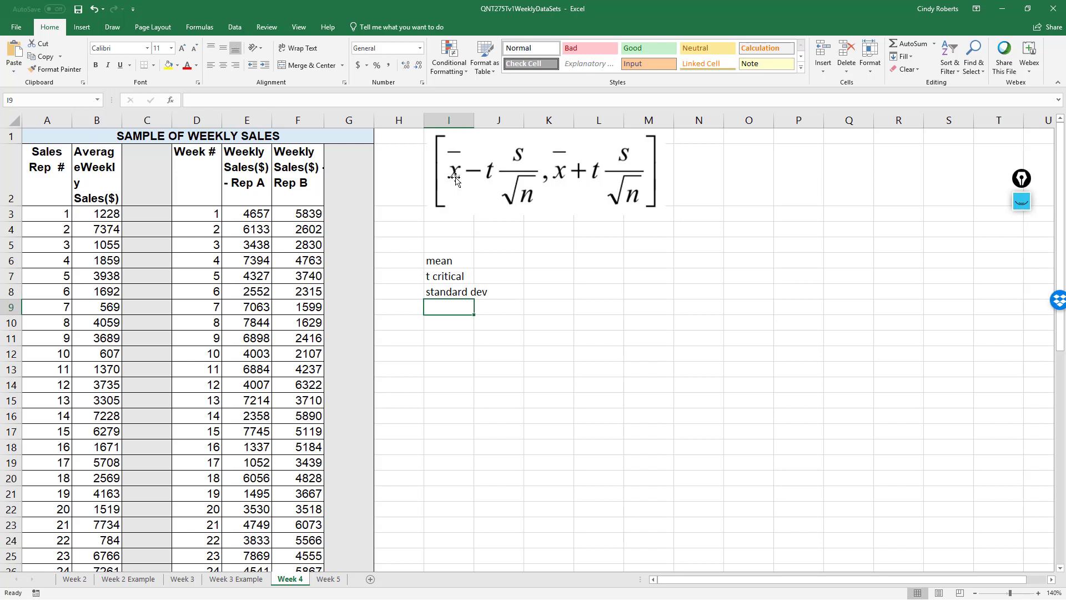
text(sample size)
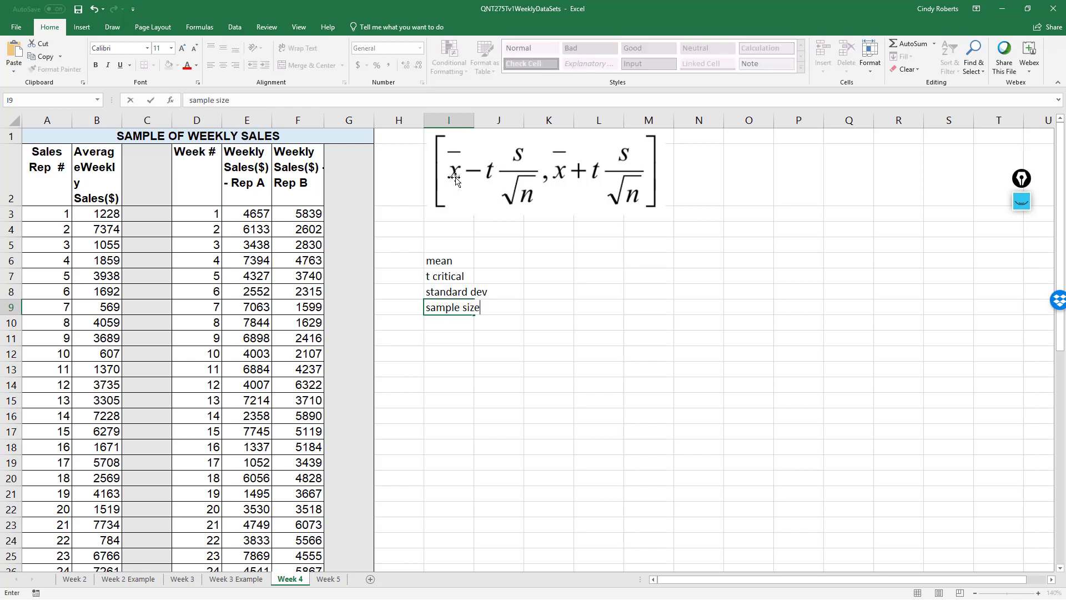
text( n)
key(Return)
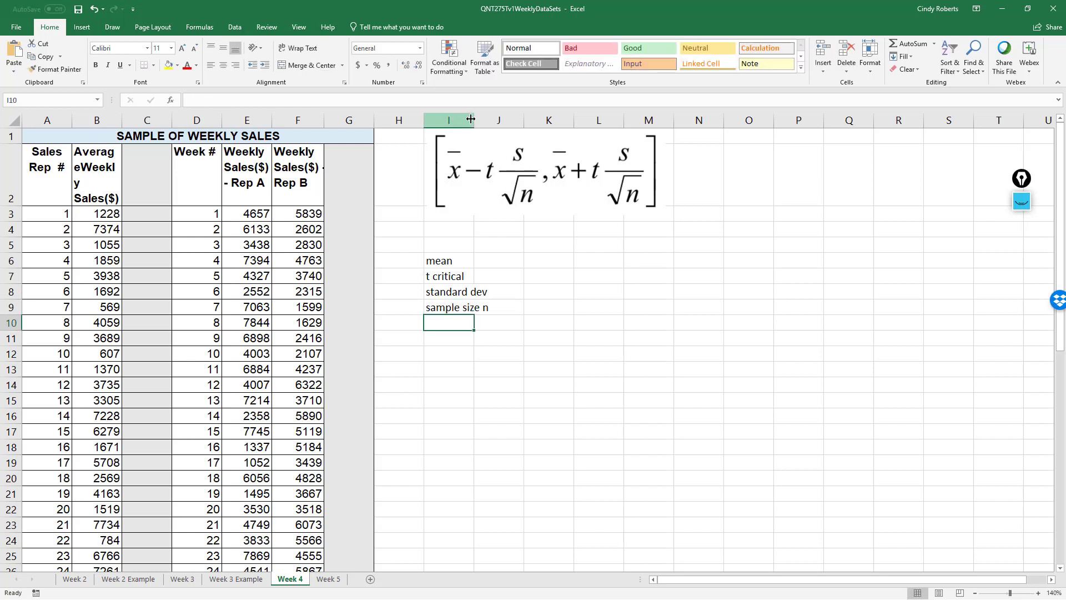
Step: Widen column I to fit its labels and enter a sample size of 50 in J9
drag(475, 116, 497, 117)
click(519, 307)
text(50)
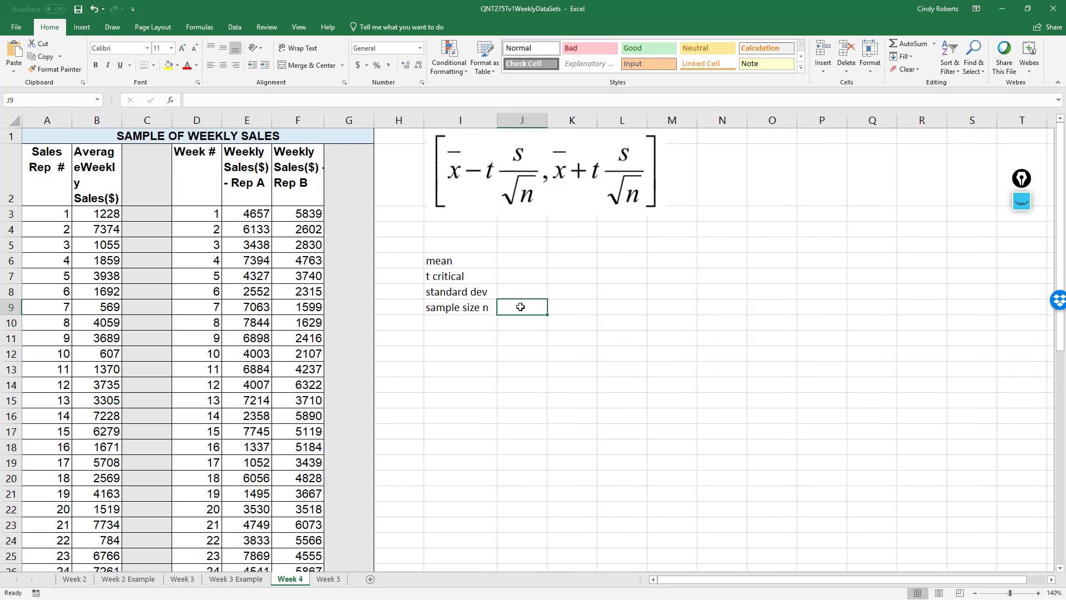
key(Return)
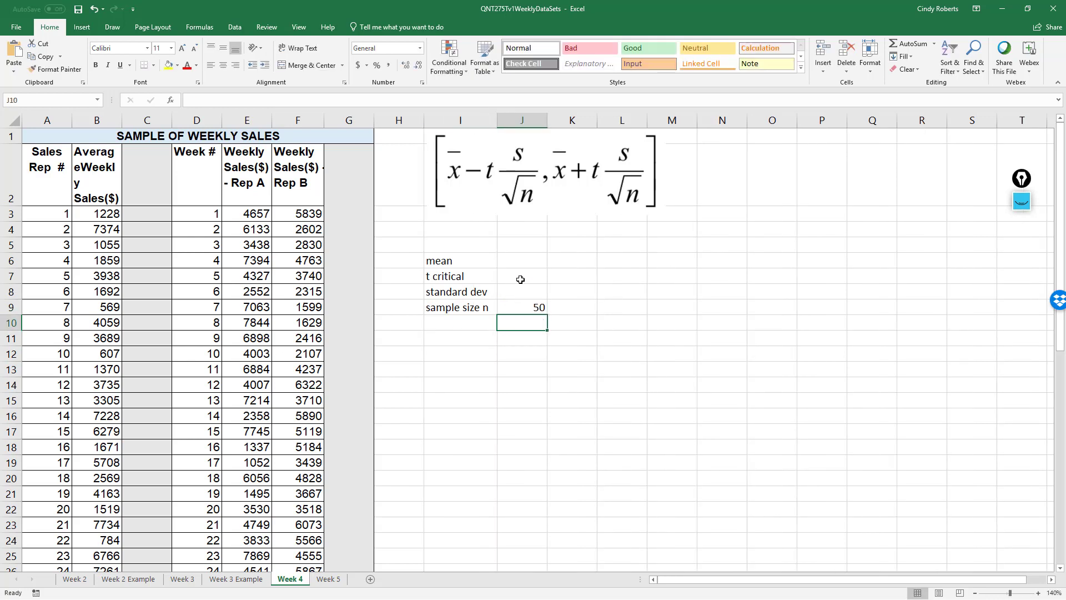
Step: Calculate the mean of the average weekly sales in J6 with =AVERAGE(B3:B52)
click(521, 260)
text(=AVERAGE()
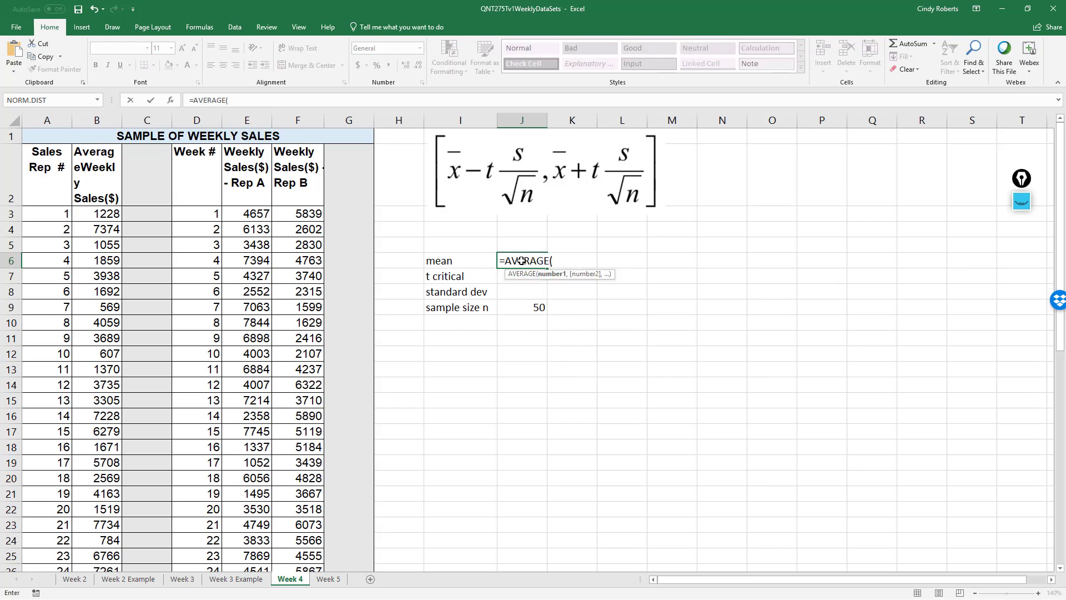
click(104, 215)
scroll(102, 377, down, 6)
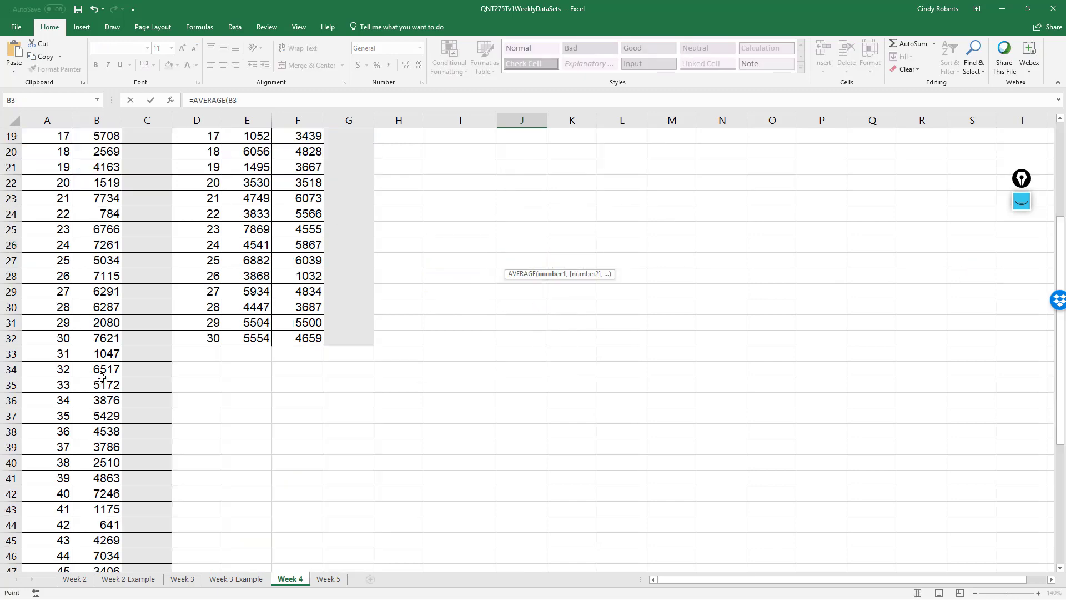
scroll(101, 377, down, 4)
shift+click(95, 462)
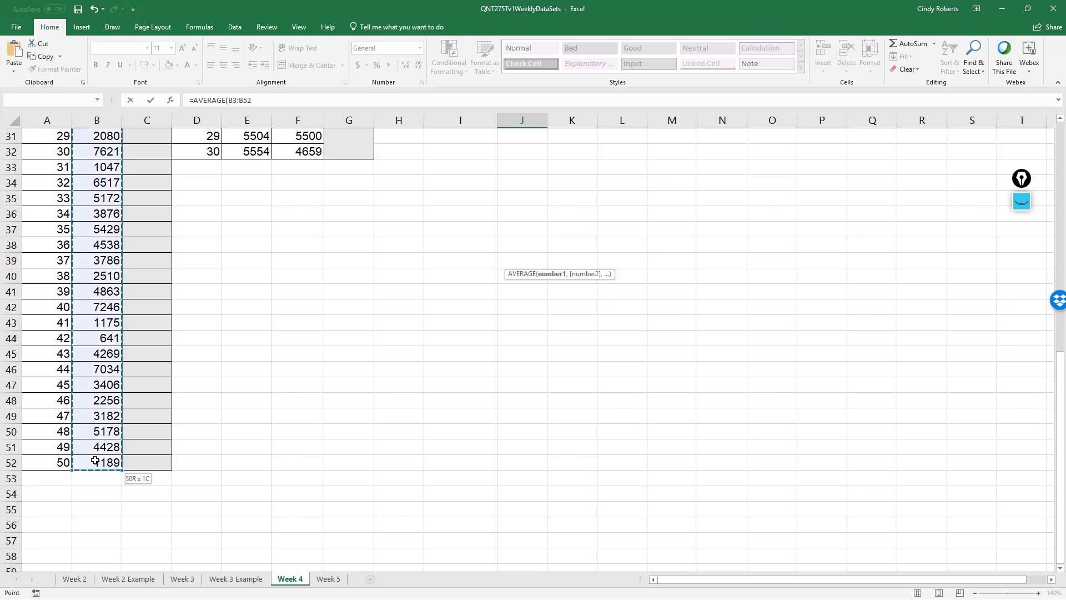
key(Return)
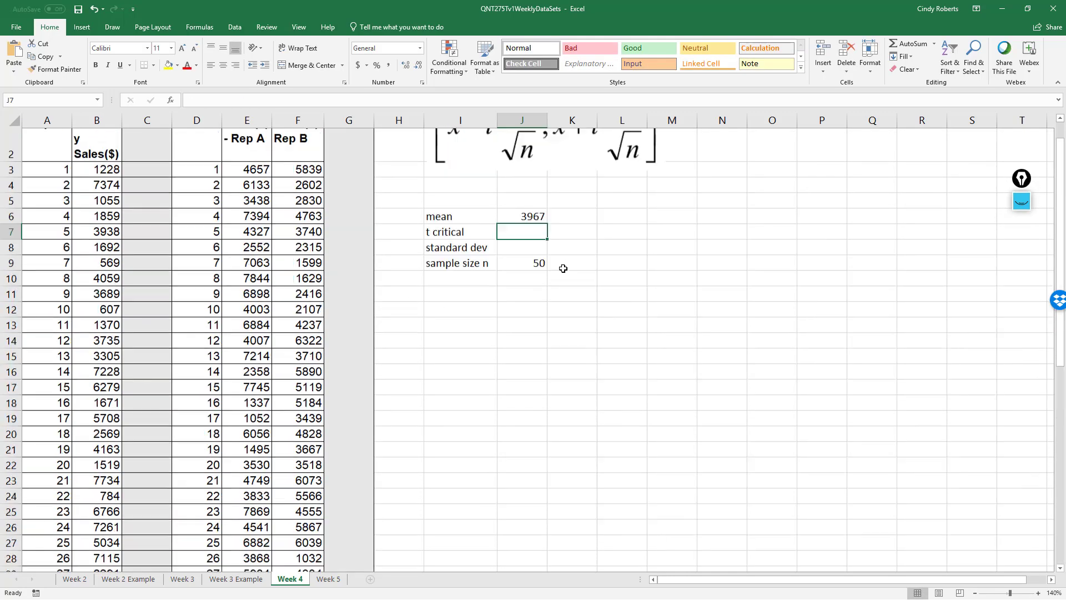
Step: Show the mean in J6 with two decimal places, and return it to whole-number display
scroll(563, 268, up, 1)
click(527, 261)
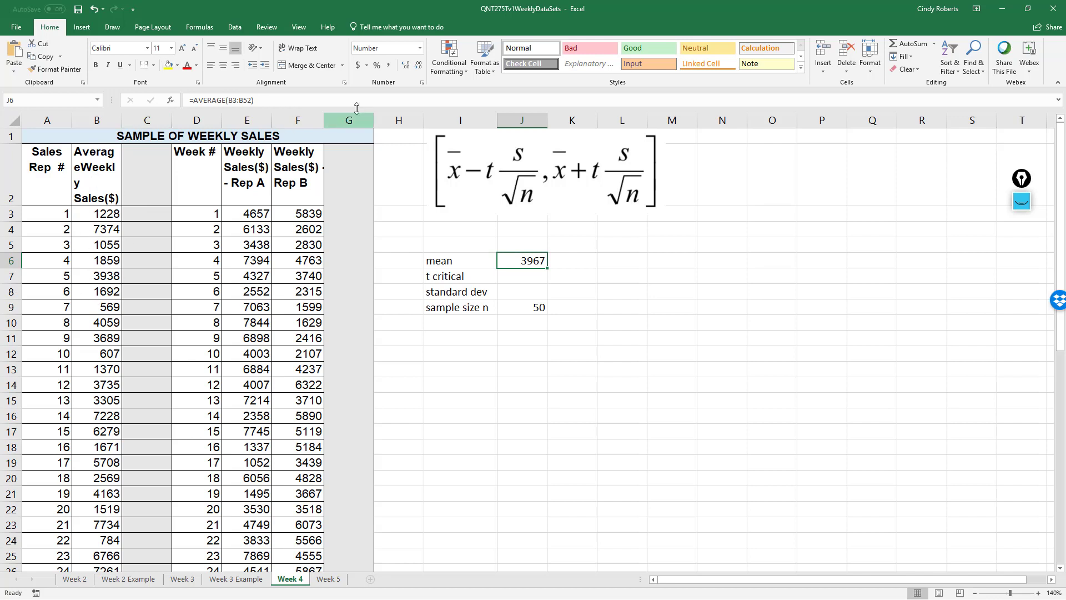
click(406, 66)
click(406, 65)
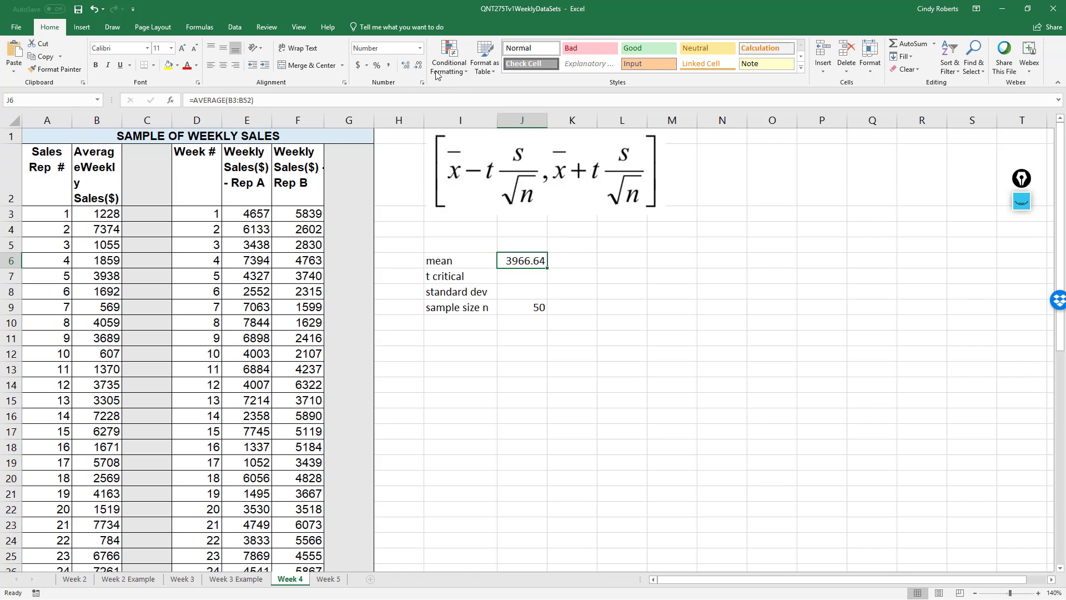
click(417, 65)
click(418, 66)
Step: Calculate the standard deviation of the average weekly sales, B3:B52, in J8 with the STDEV function
click(515, 289)
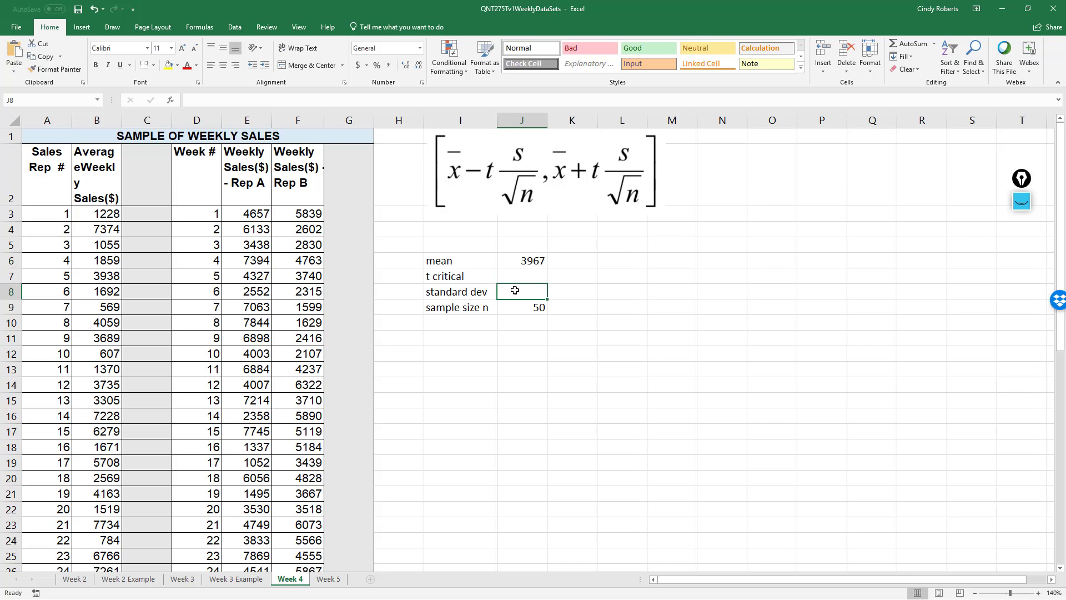
text(=STDEV()
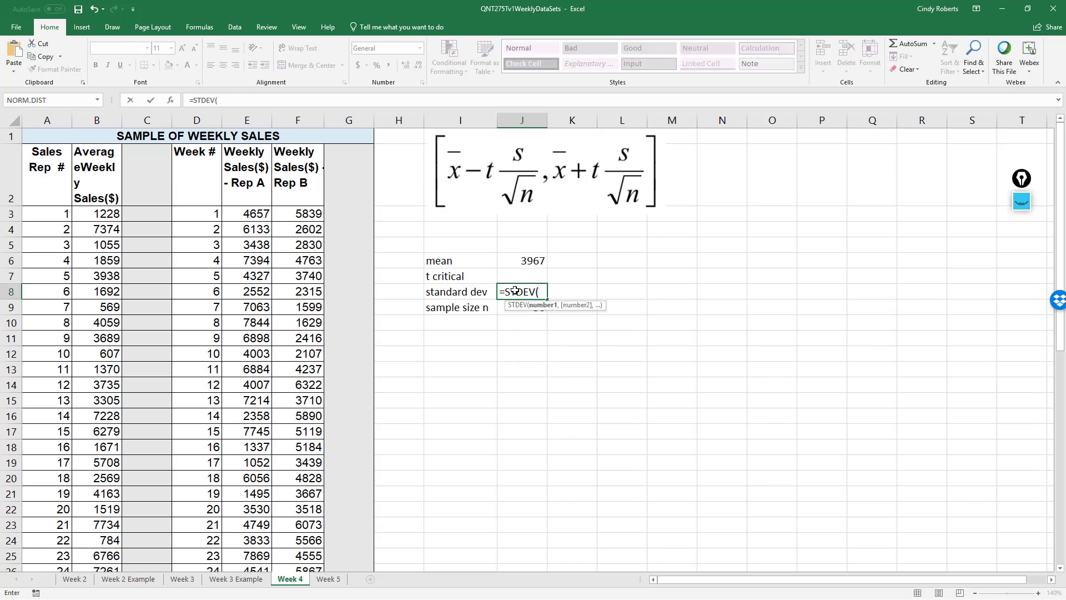
click(108, 214)
scroll(104, 462, down, 7)
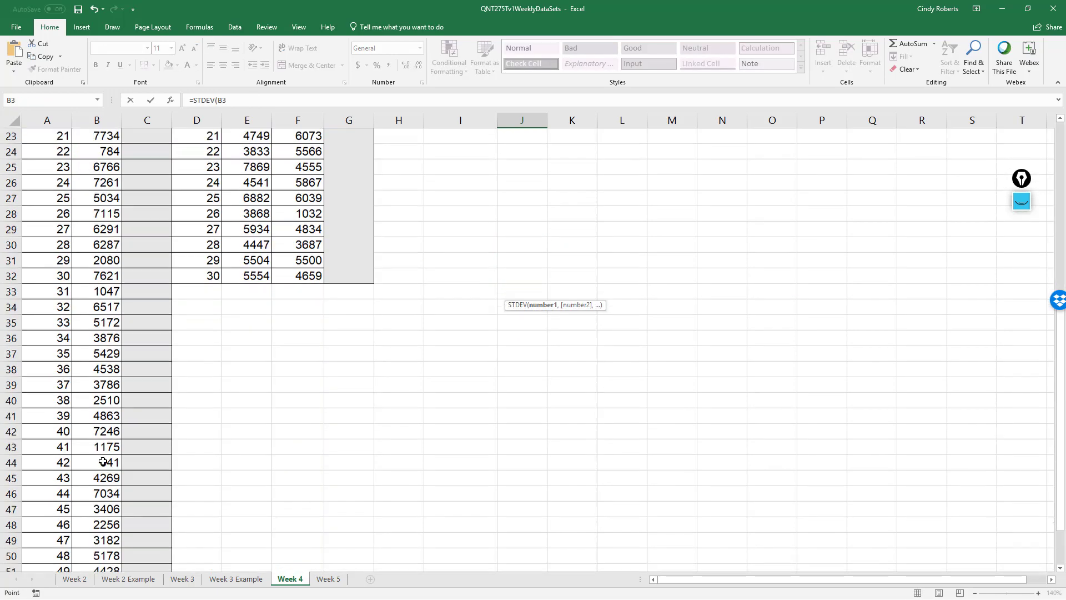
scroll(103, 462, down, 3)
drag(104, 462, 104, 461)
key(Return)
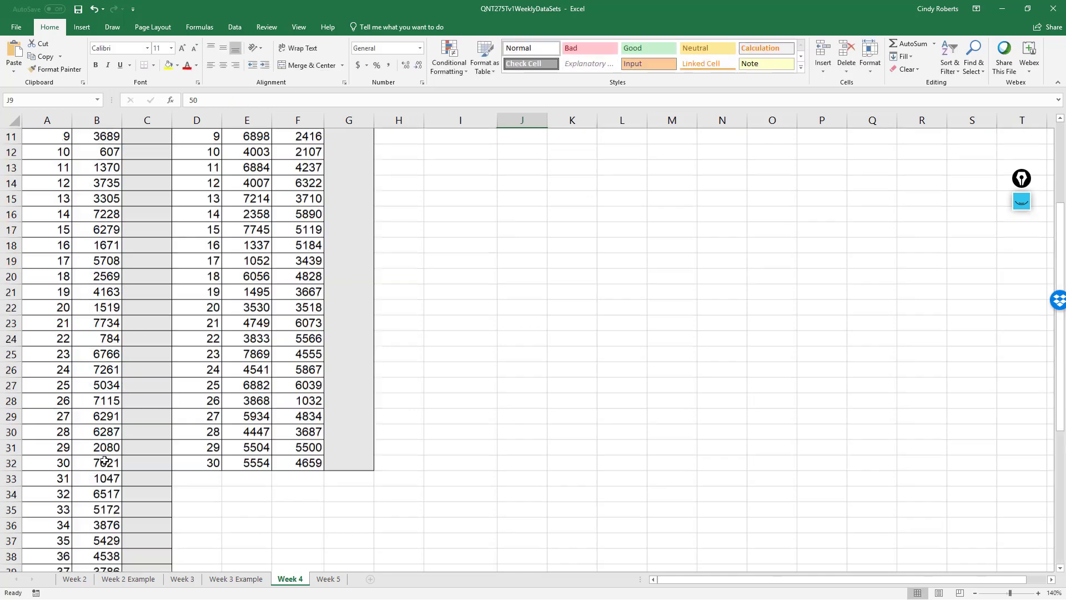
key(Up)
key(Up)
scroll(522, 478, up, 2)
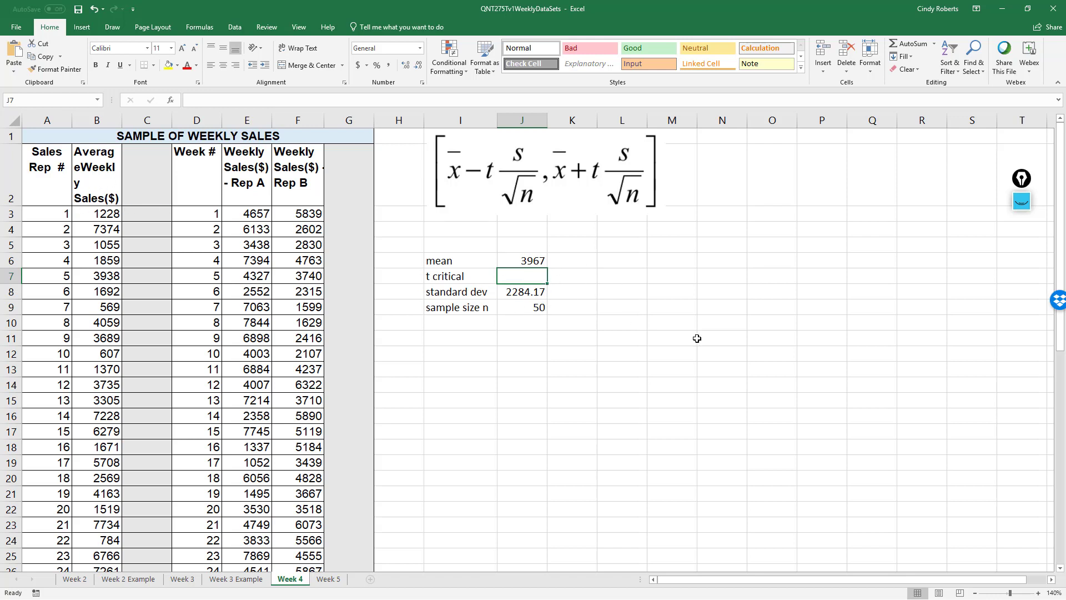
text(=)
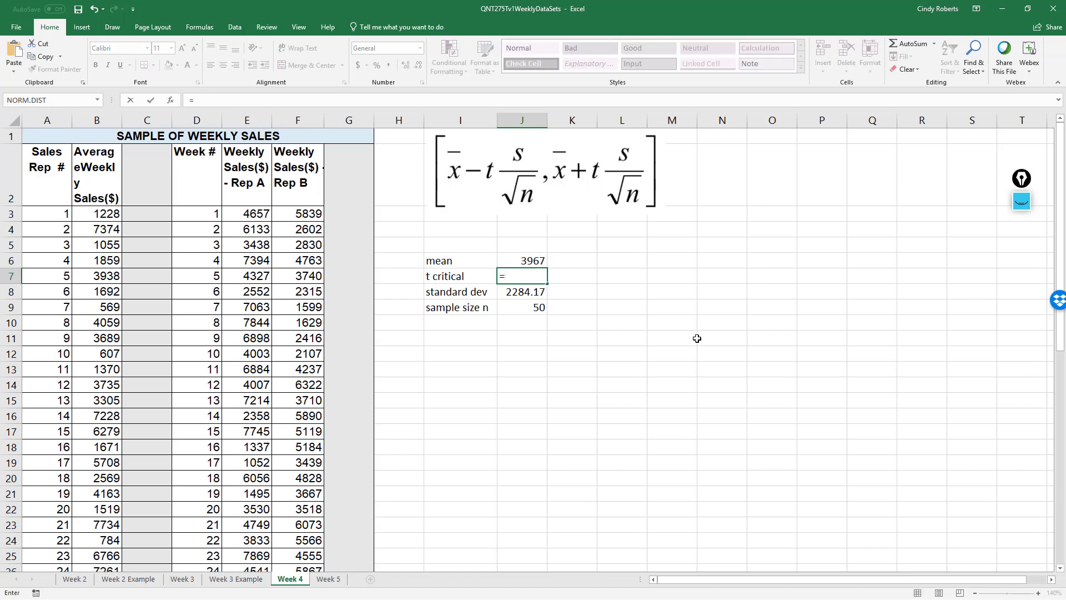
text(T)
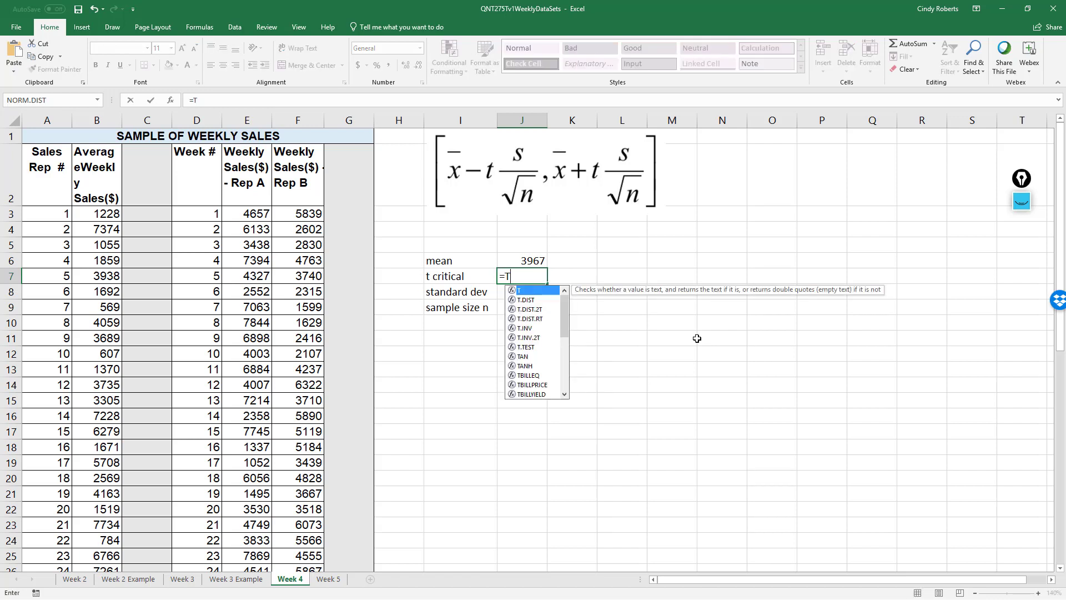
text(.)
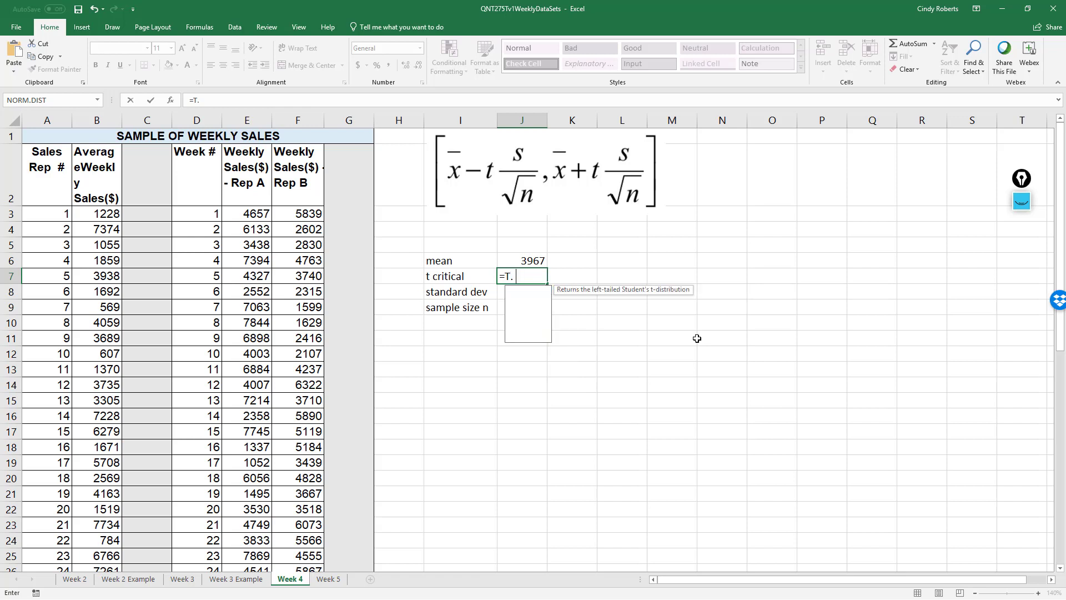
text(INV)
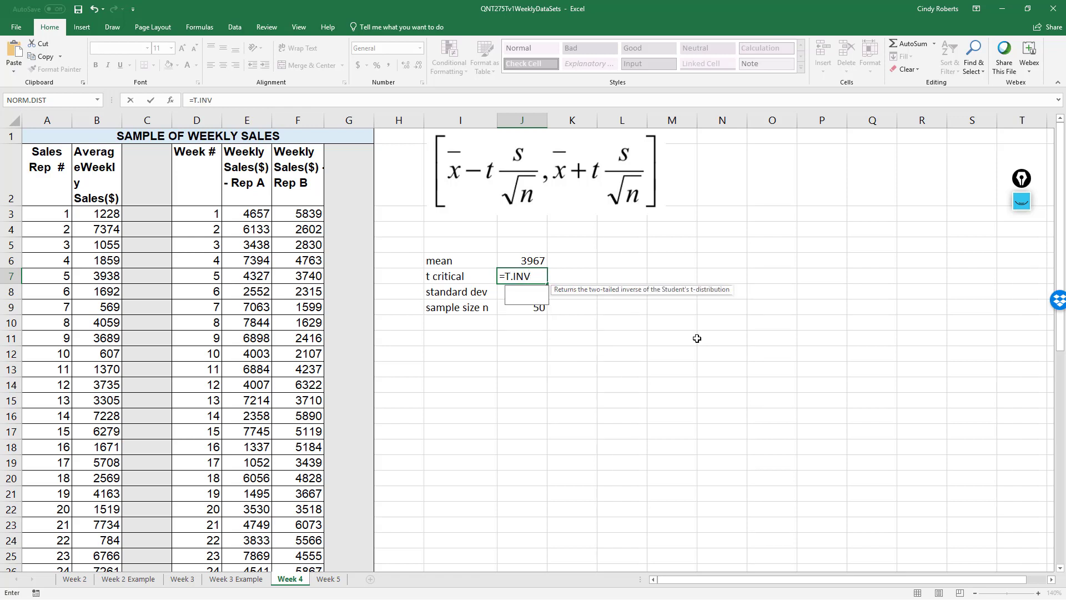
text(.2t)
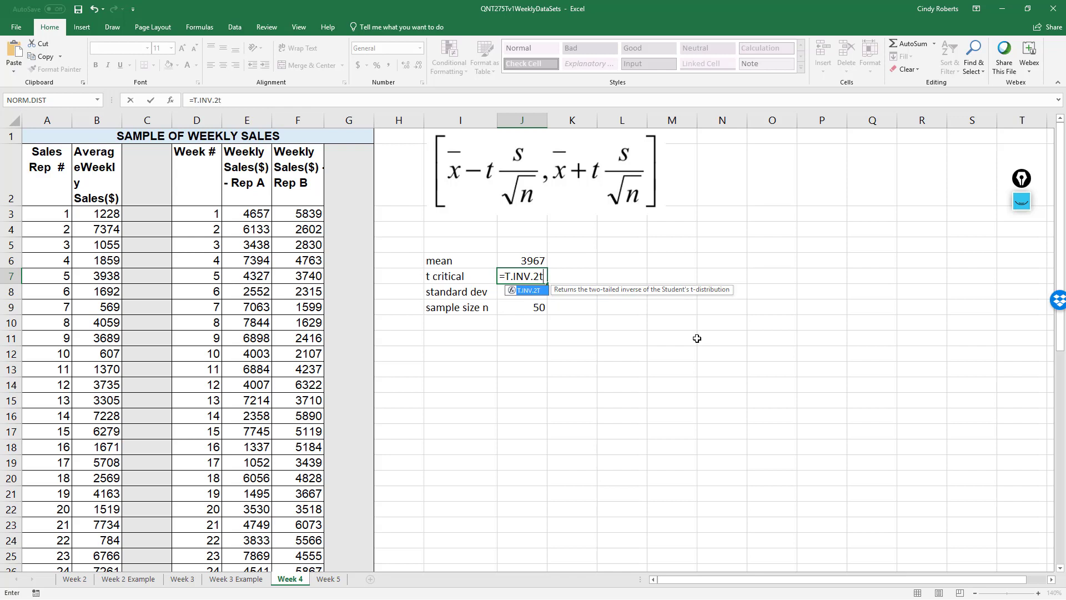
key(BackSpace)
key(BackSpace)
key(BackSpace)
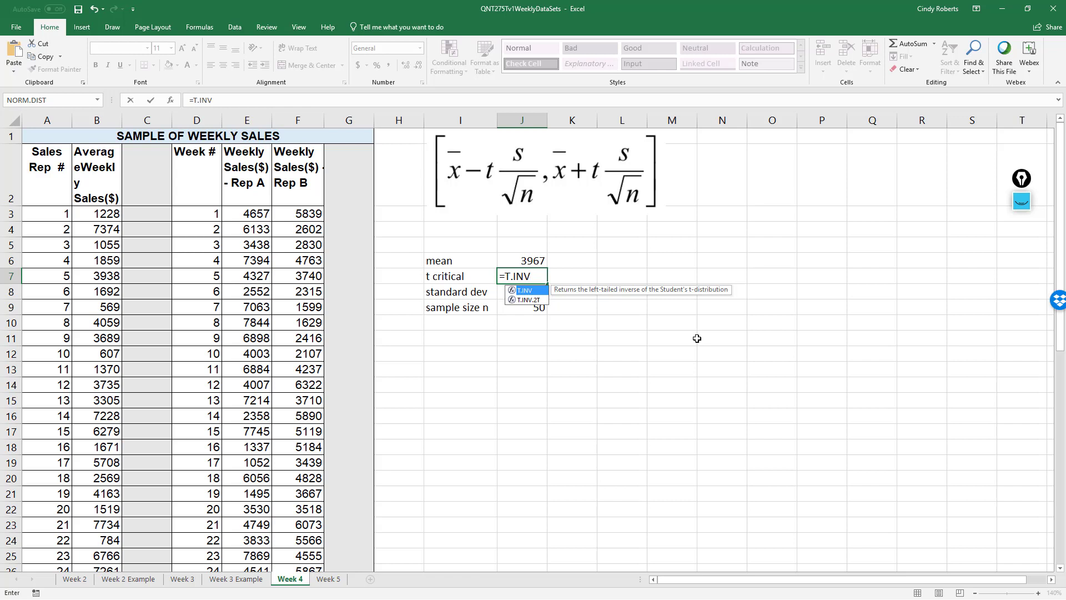
text(.wt)
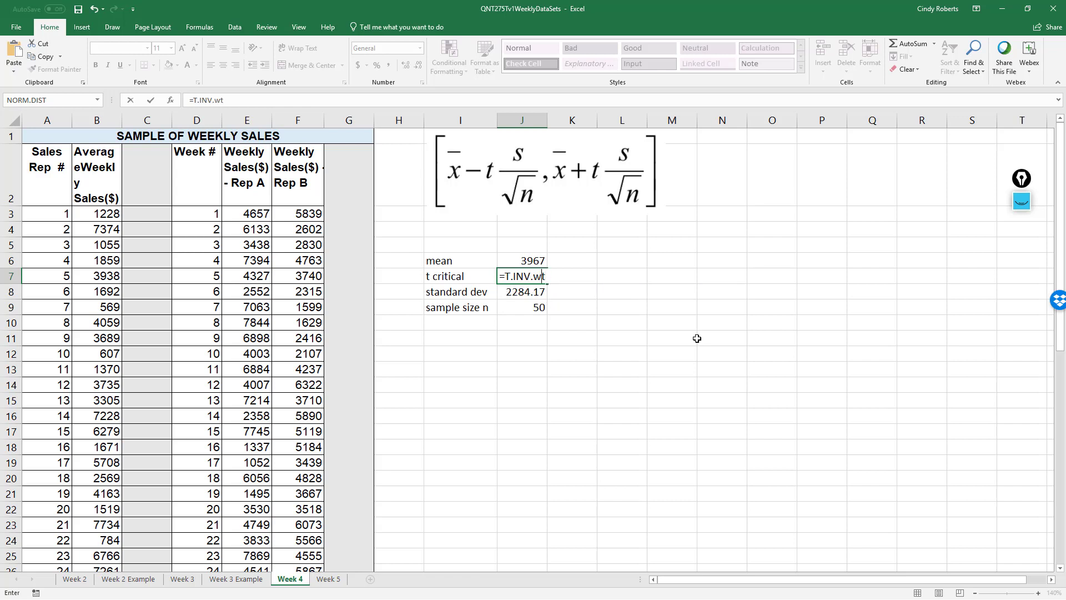
key(BackSpace)
key(BackSpace)
text(2t()
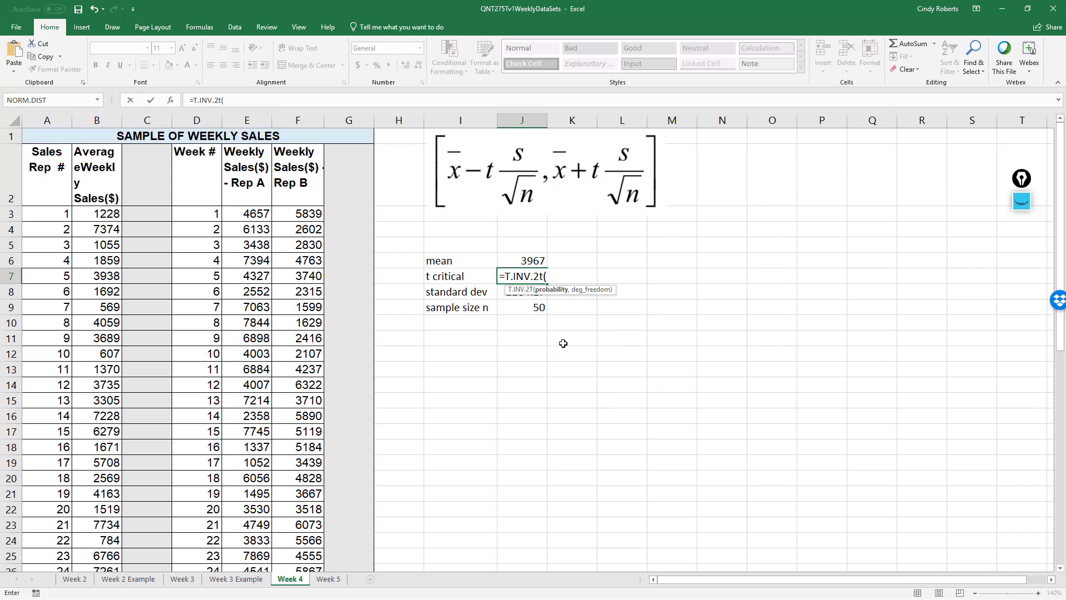
key(Escape)
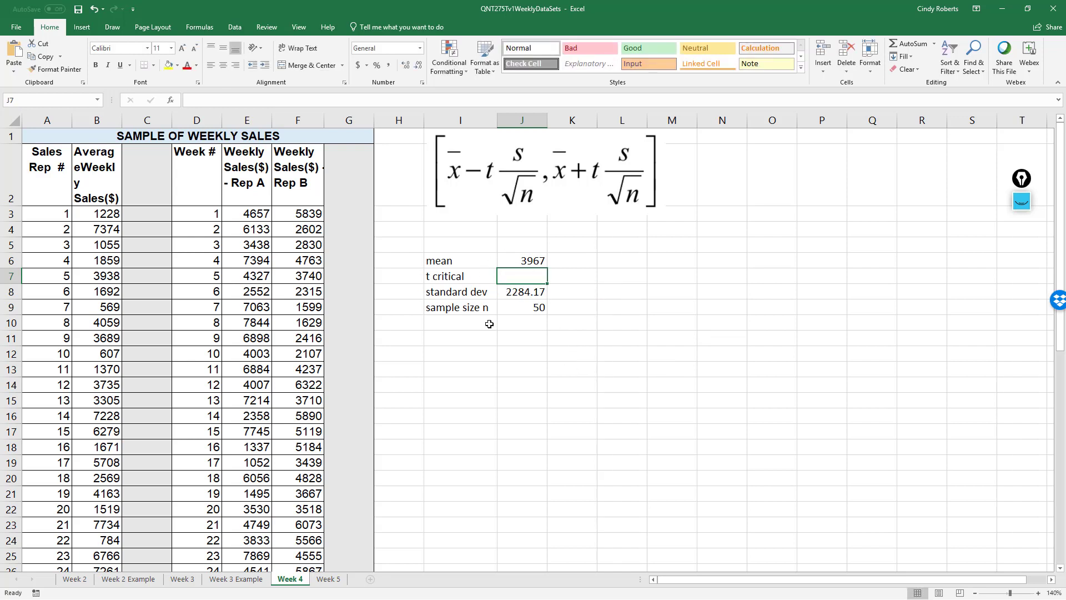
Step: Add the label "confidence" in I11 and enter a confidence level of 0.9 in J11
click(450, 338)
text(confidence)
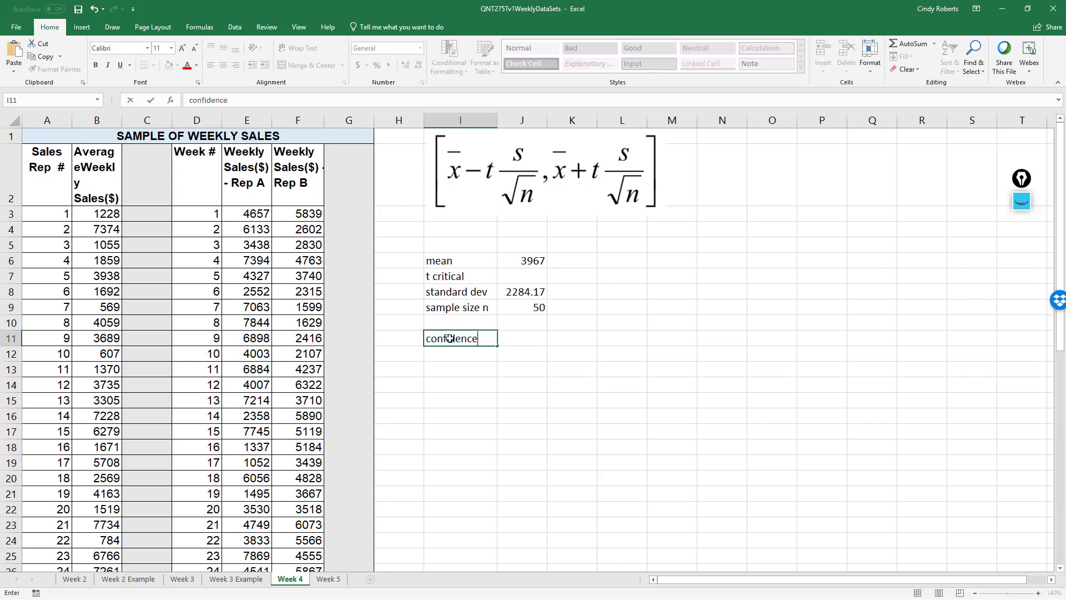
key(Tab)
text(0.9)
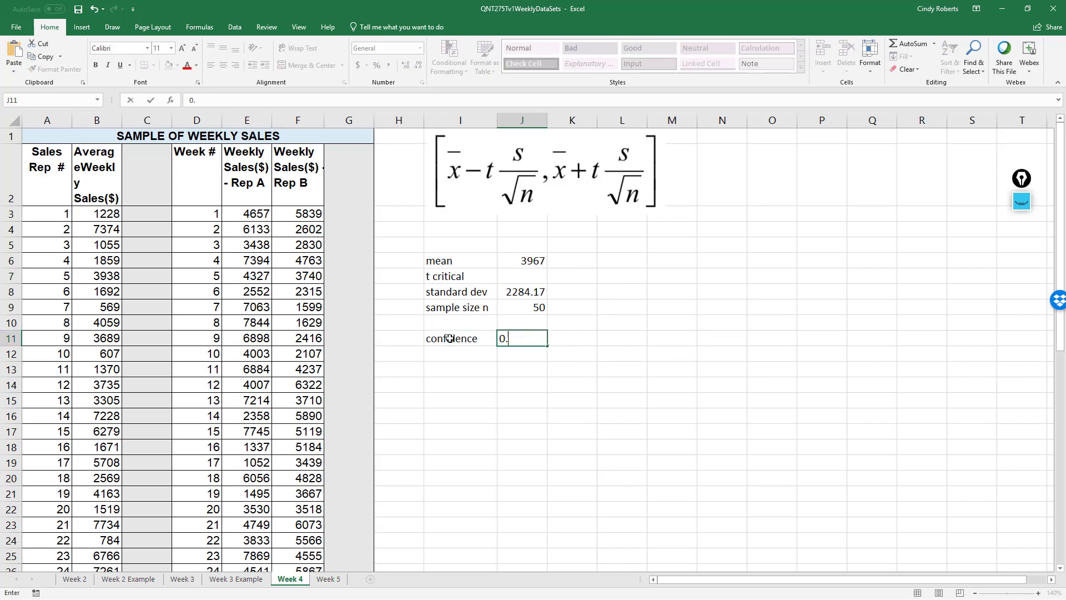
key(Return)
click(520, 343)
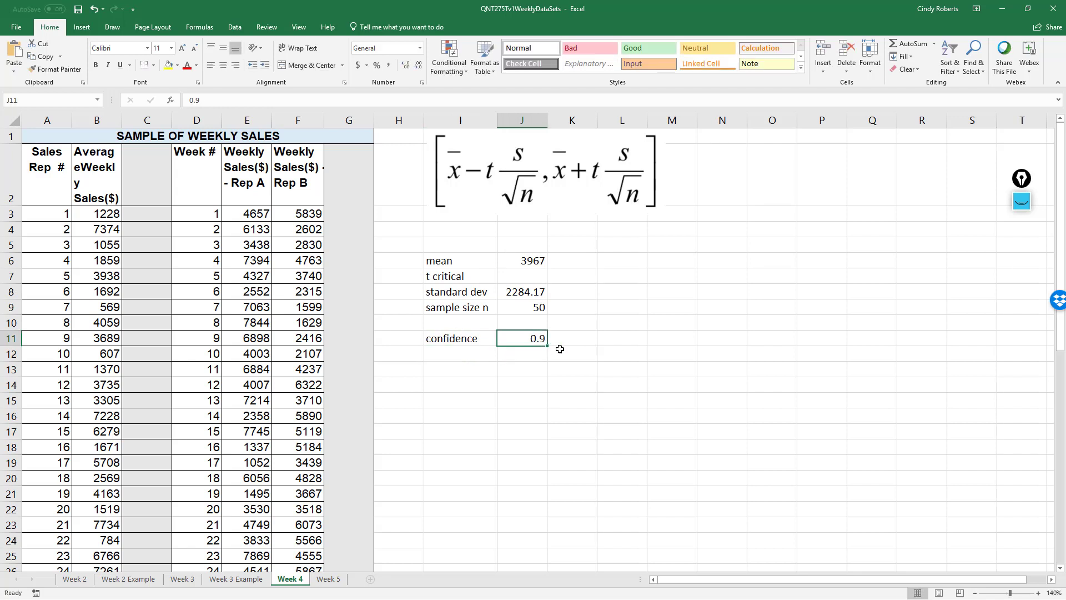
Step: Calculate the t critical value in J7 with =T.INV.2T(1-J11,J9-1), and review the formula's cell references
click(535, 278)
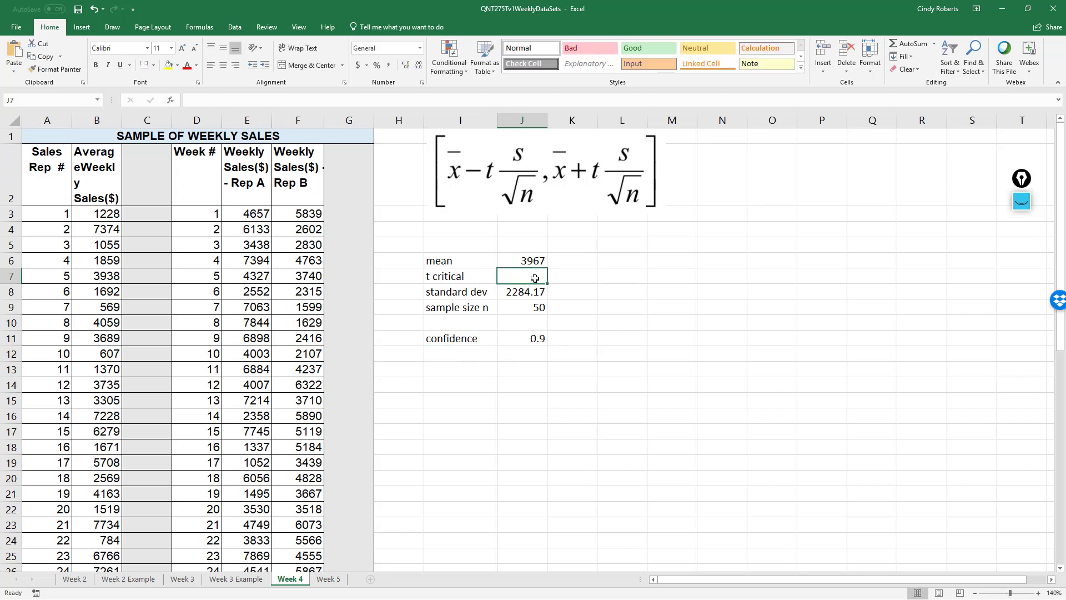
text(=)
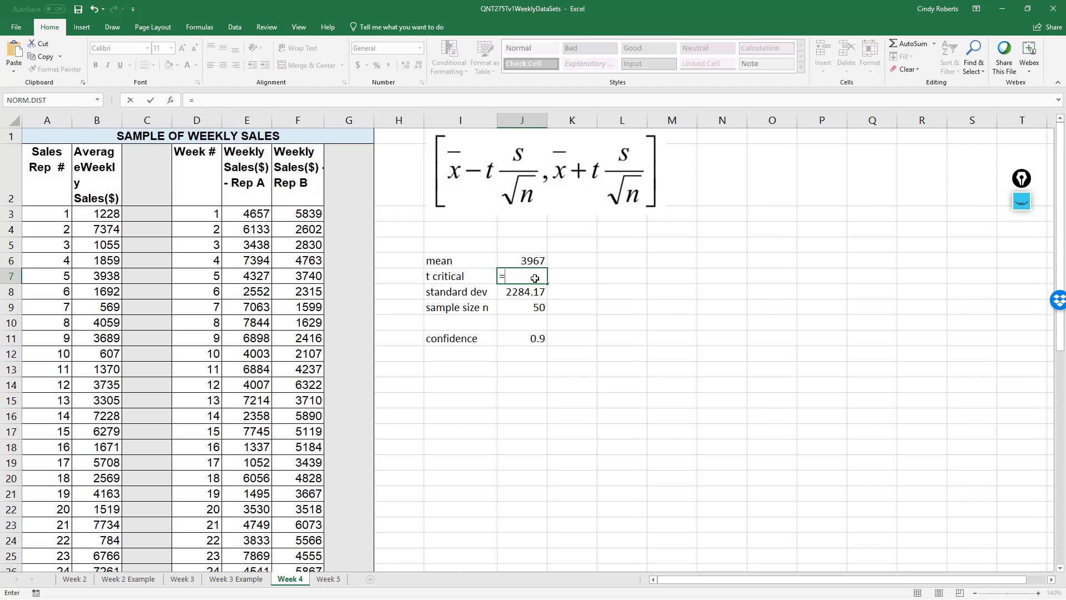
text(T.INV)
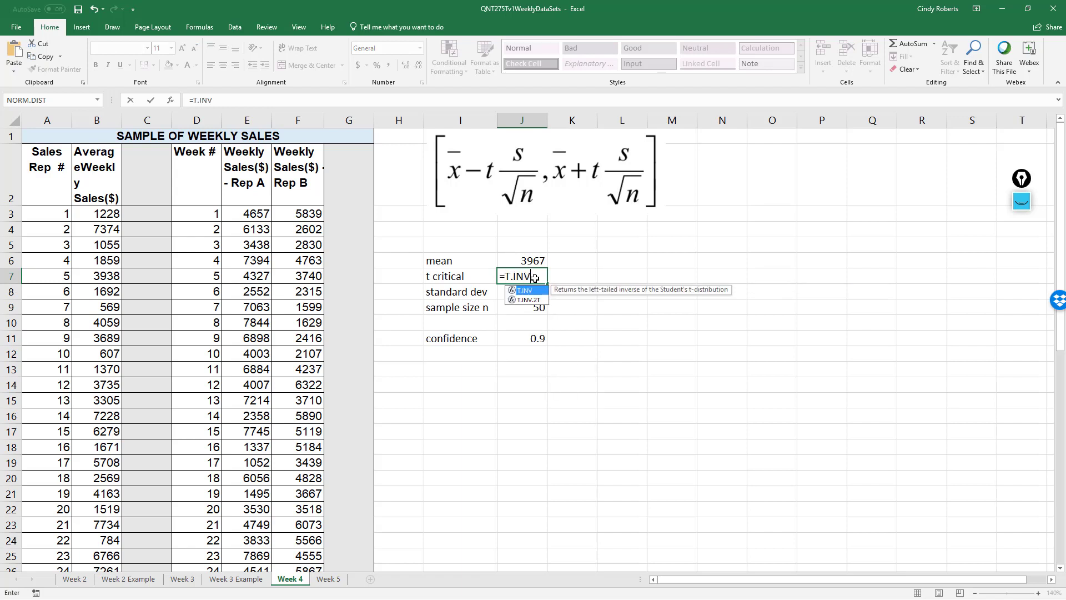
text(.2T()
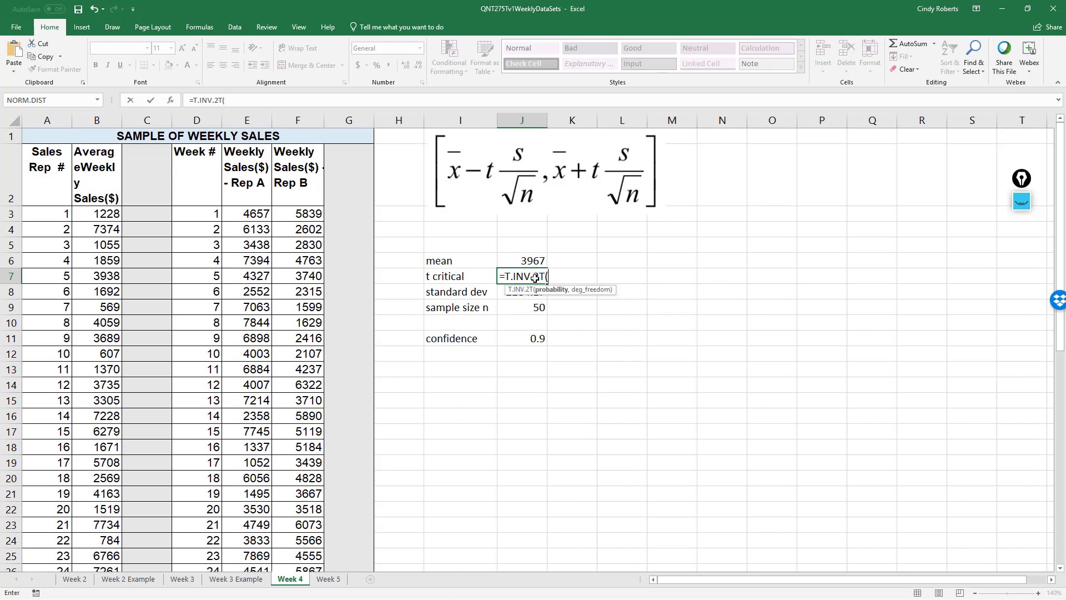
text(1-)
click(534, 338)
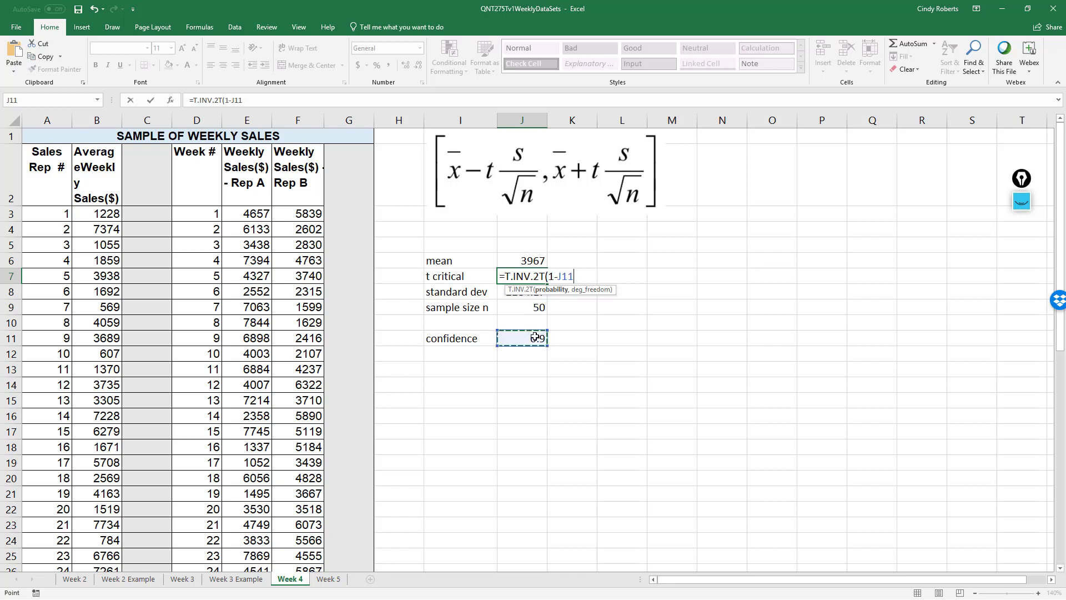
text(,)
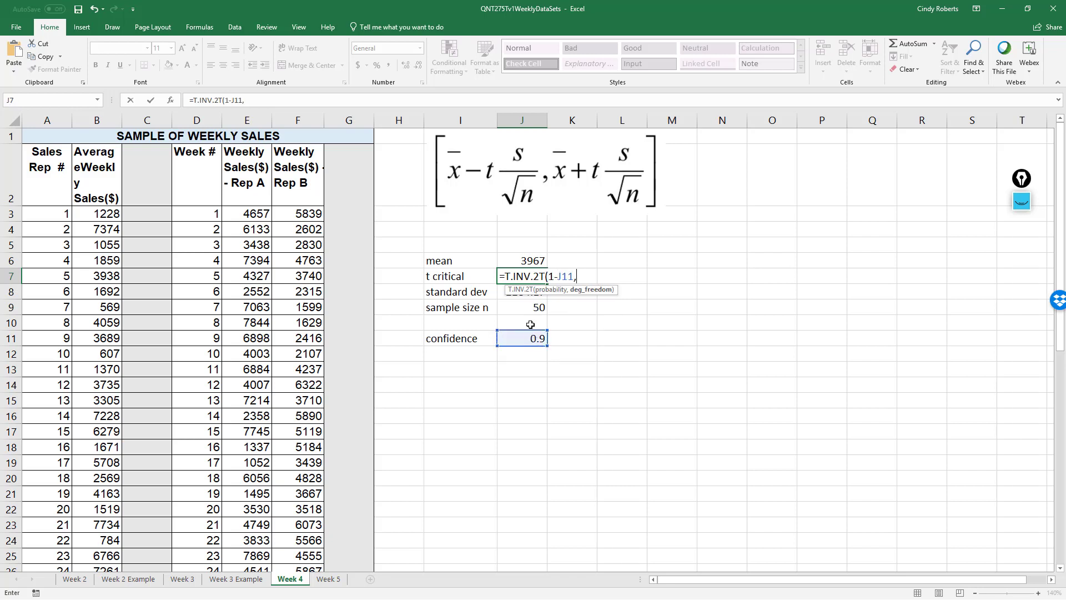
click(528, 307)
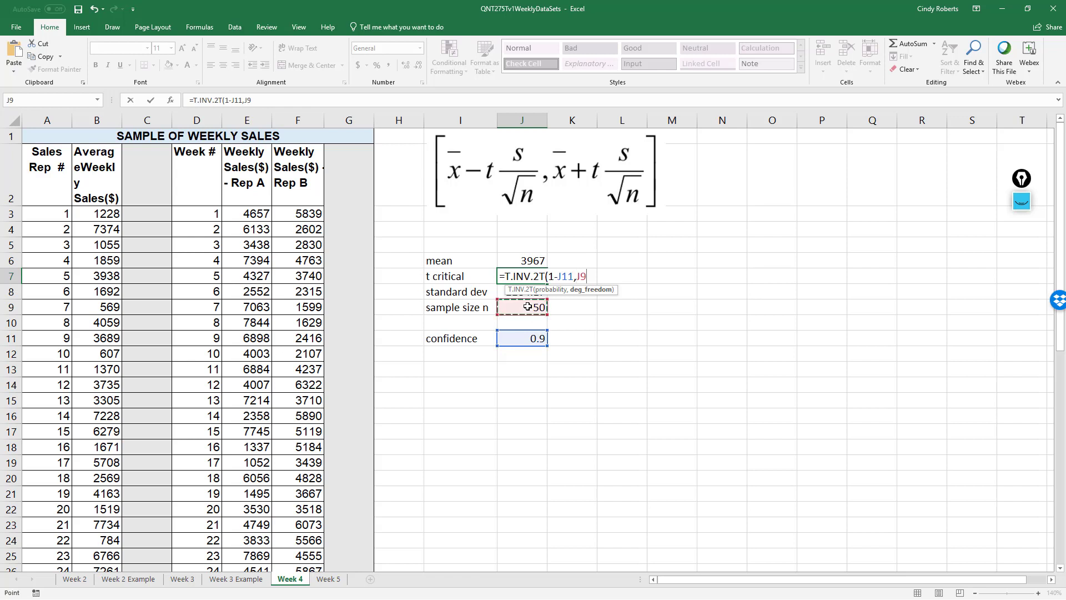
text(-1))
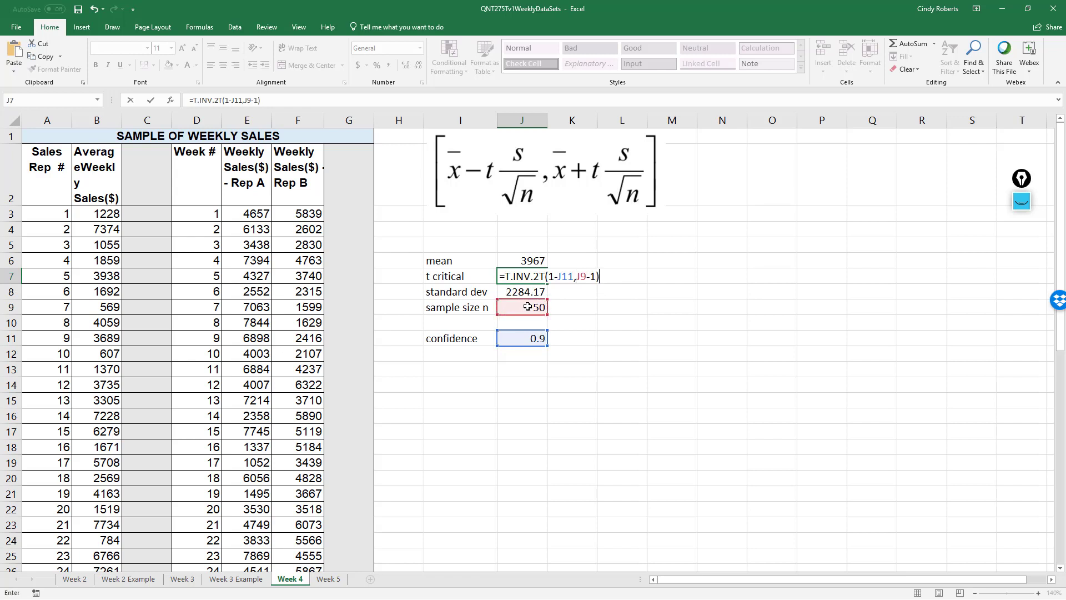
key(Return)
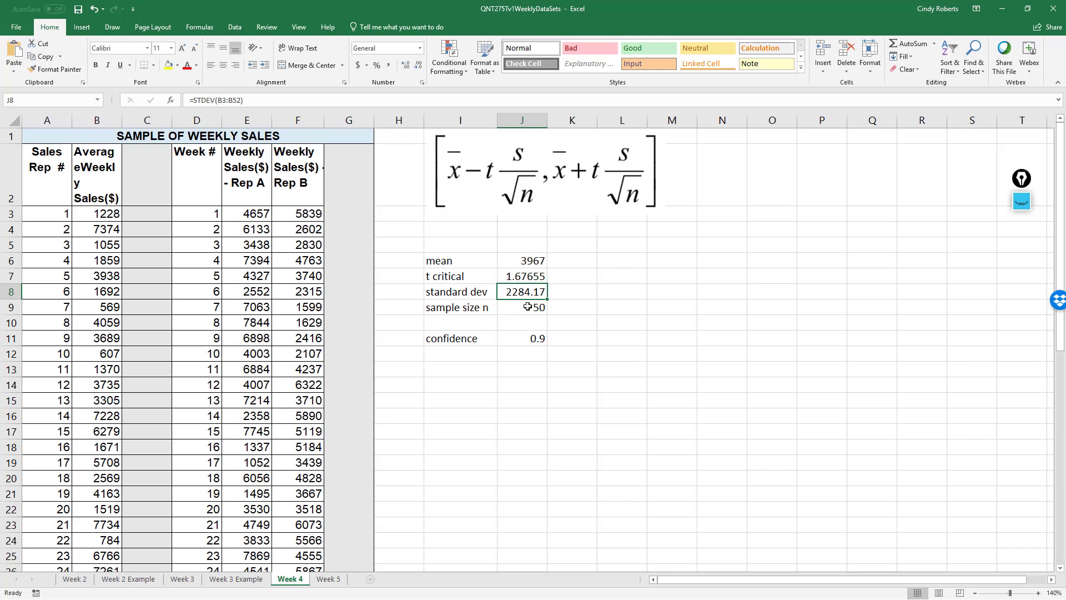
double_click(534, 277)
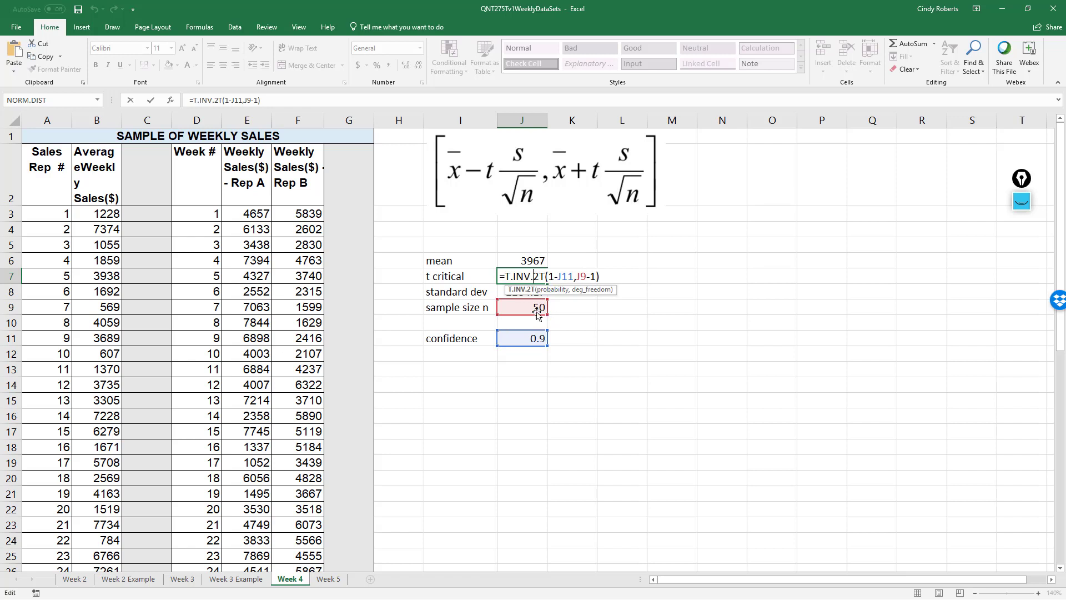
key(ctrl+Return)
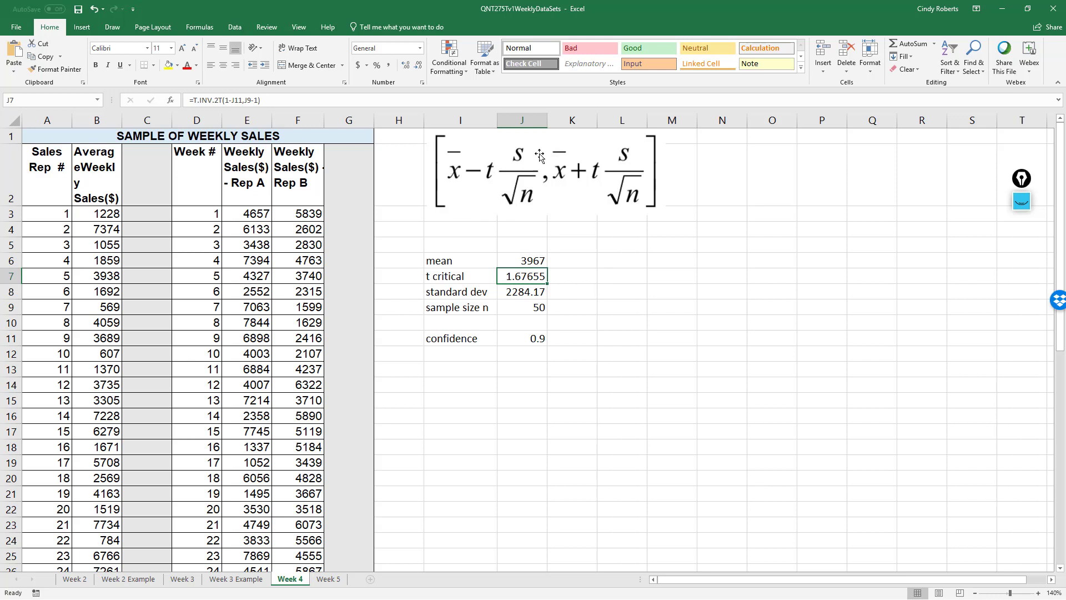
Step: Add the label "margin of error" in L8 and fit column L's width to the text
click(604, 291)
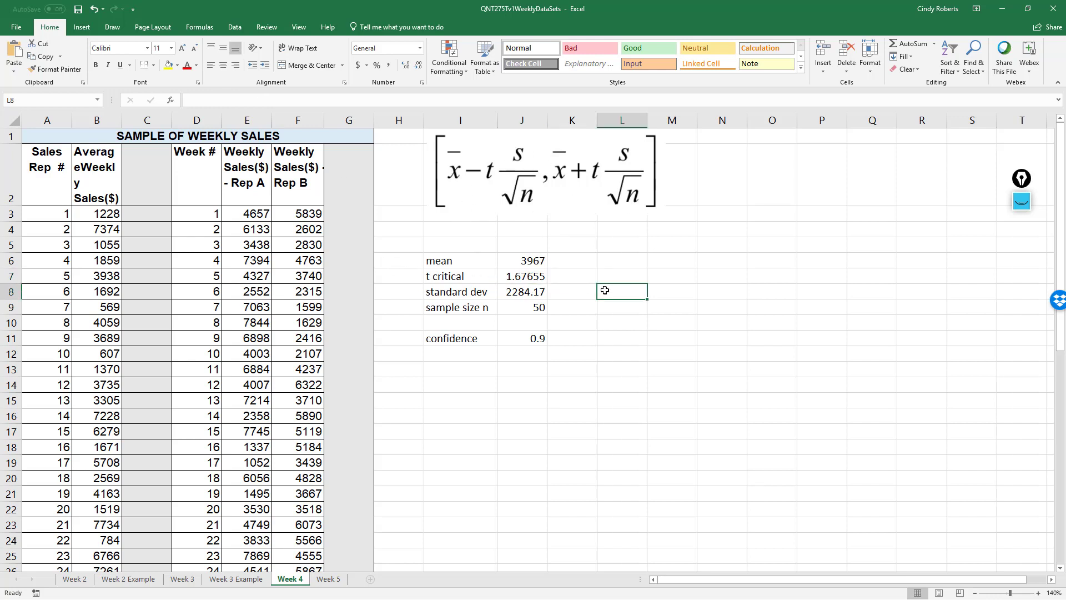
text(margin o)
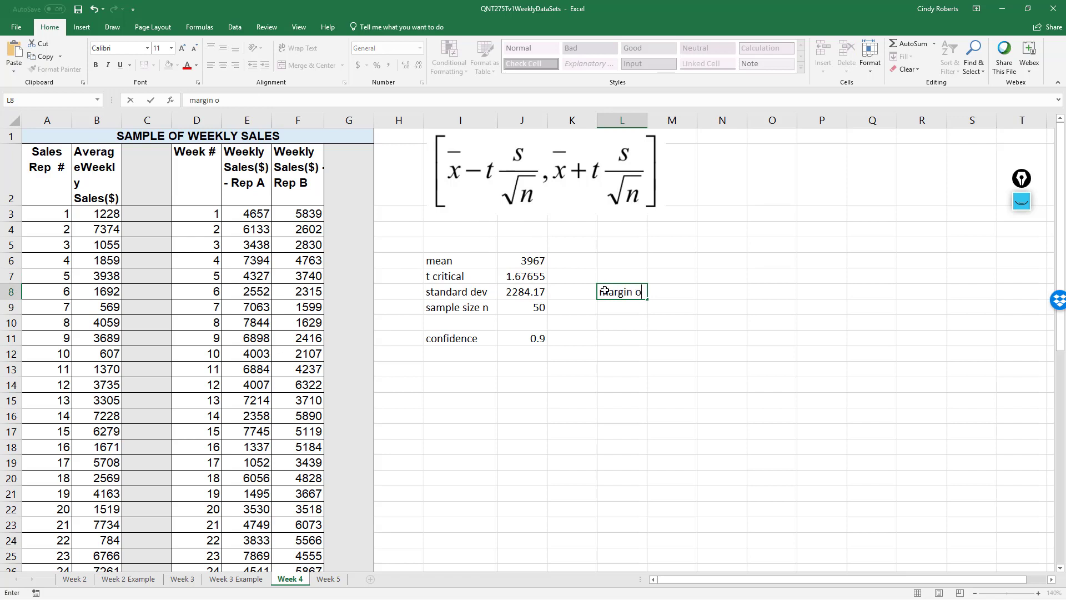
text(f error)
key(Return)
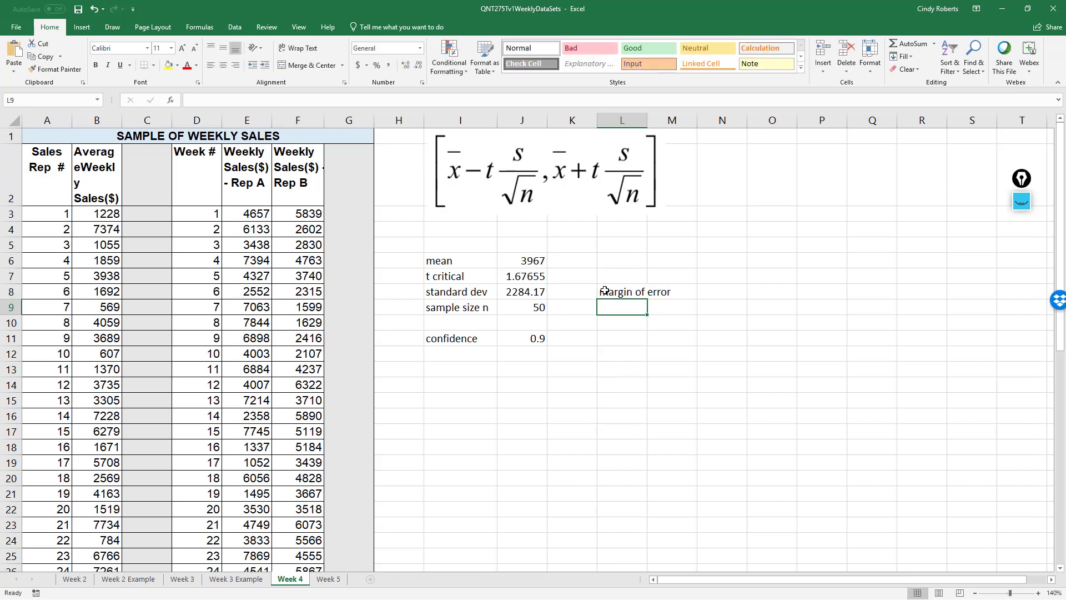
double_click(647, 120)
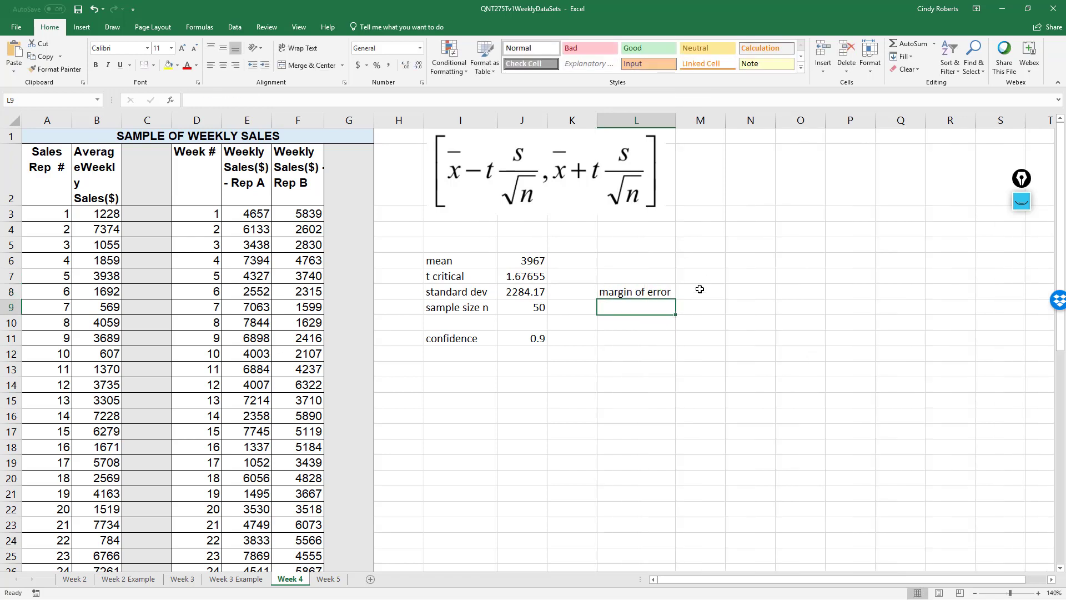
Step: Calculate the margin of error in M8 from the t critical value, standard deviation and sample size with =J7*J8/SQRT(J9)
click(700, 289)
text(=)
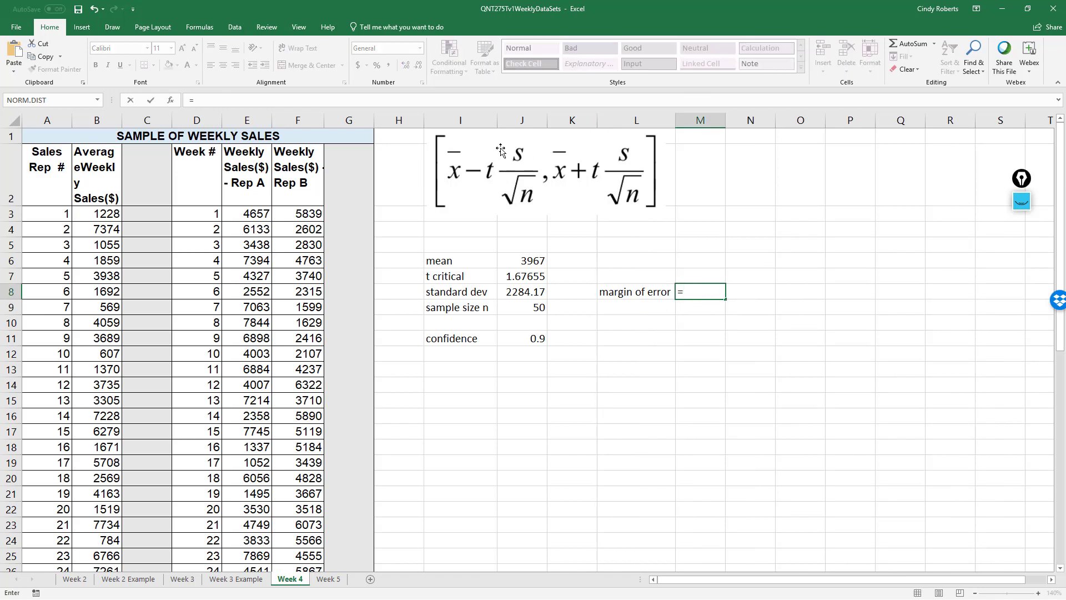
click(518, 277)
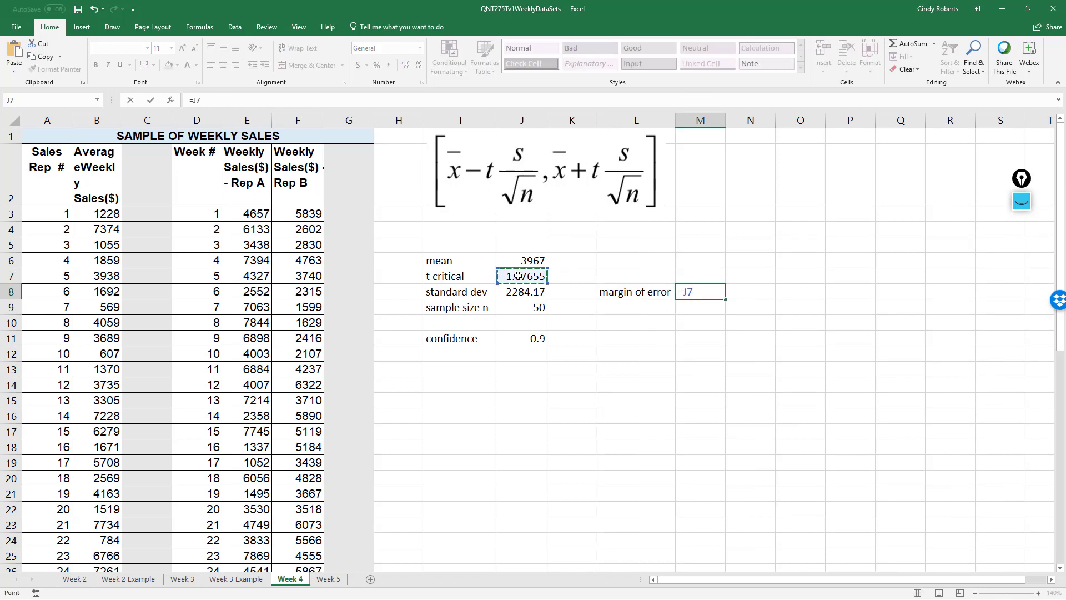
text(*)
click(520, 289)
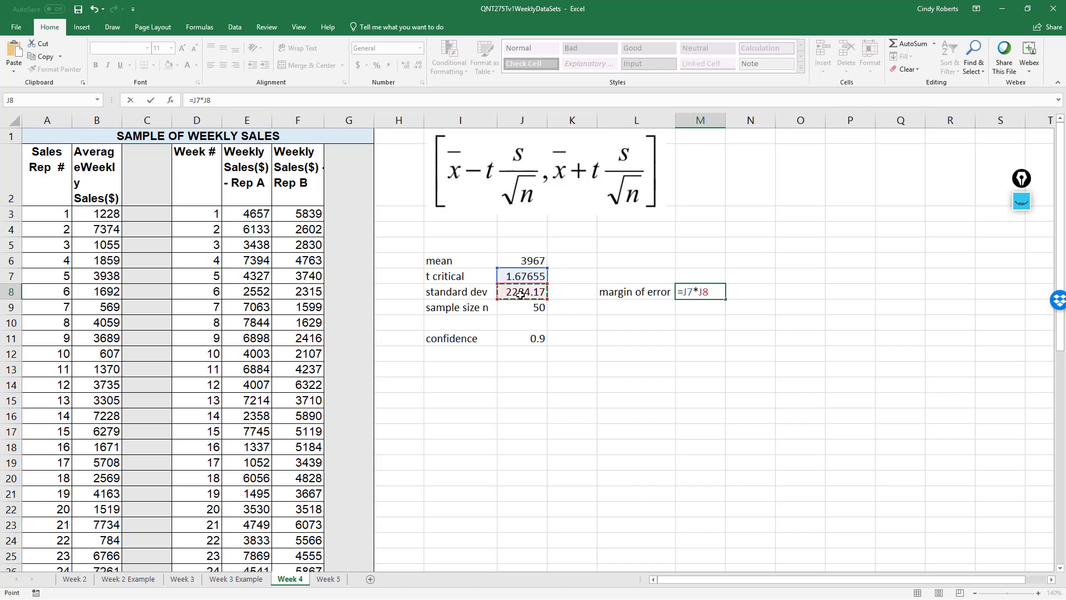
text(/sqrt()
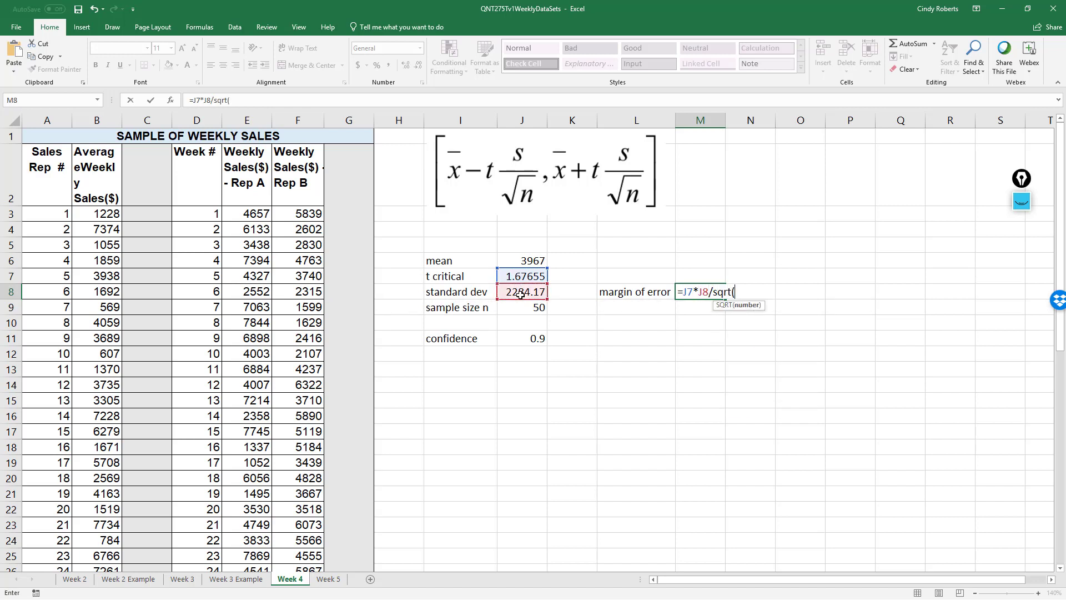
click(516, 306)
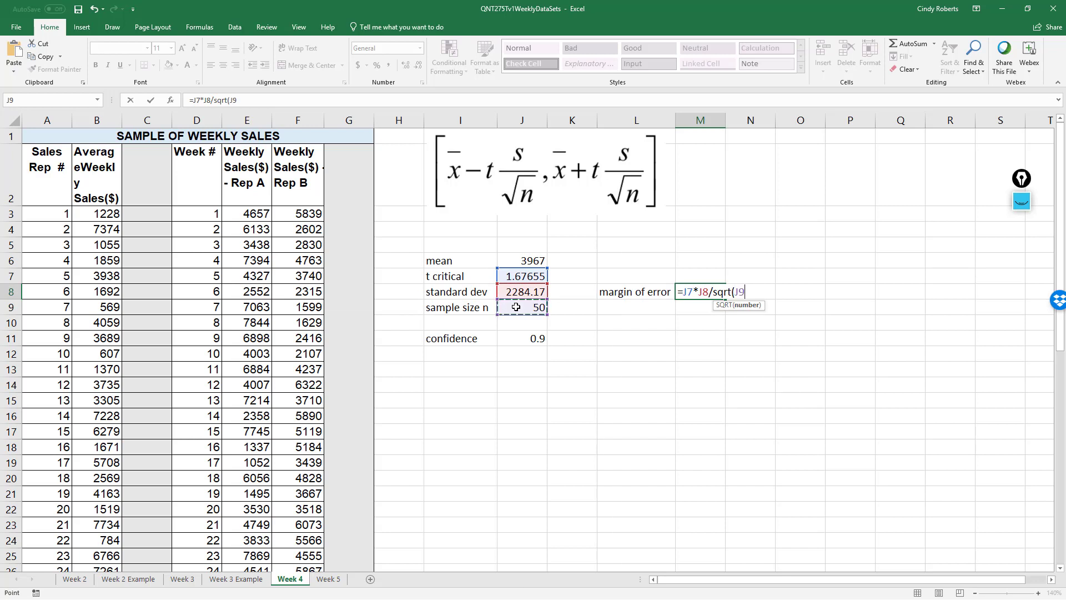
text())
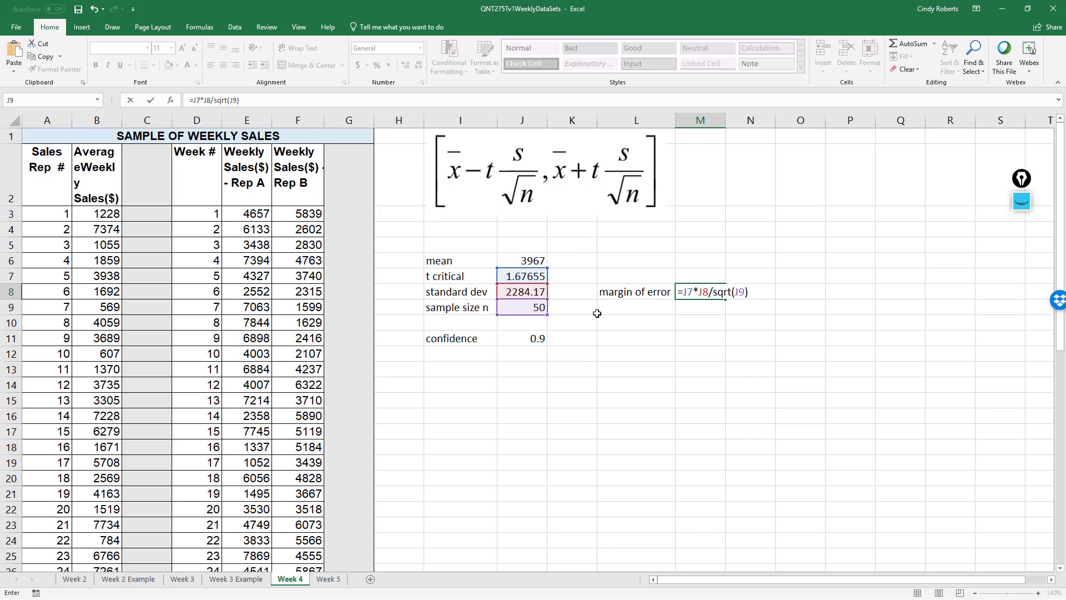
key(Return)
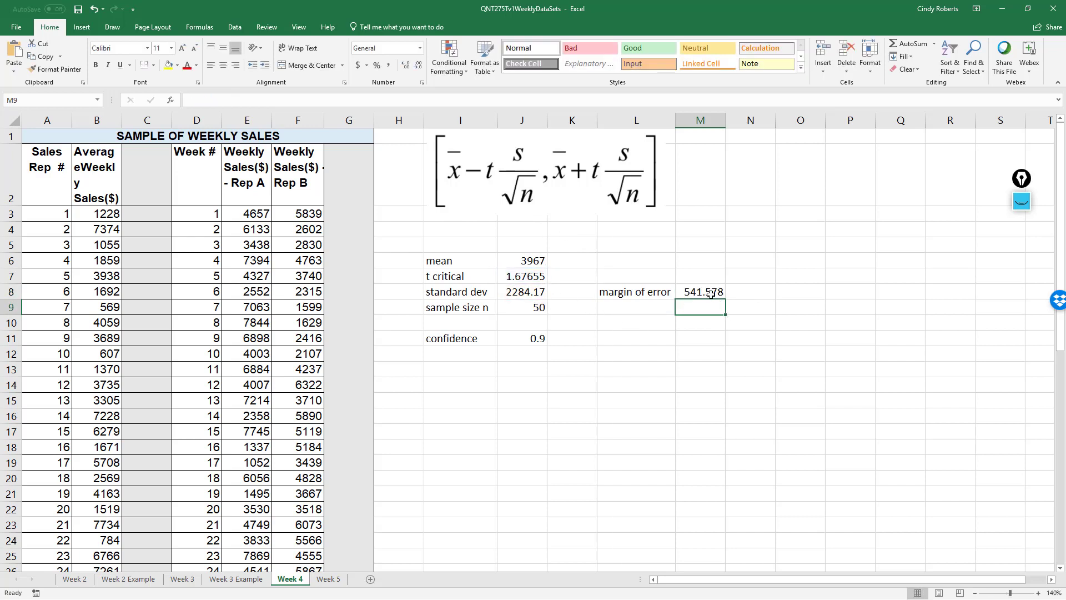
click(711, 294)
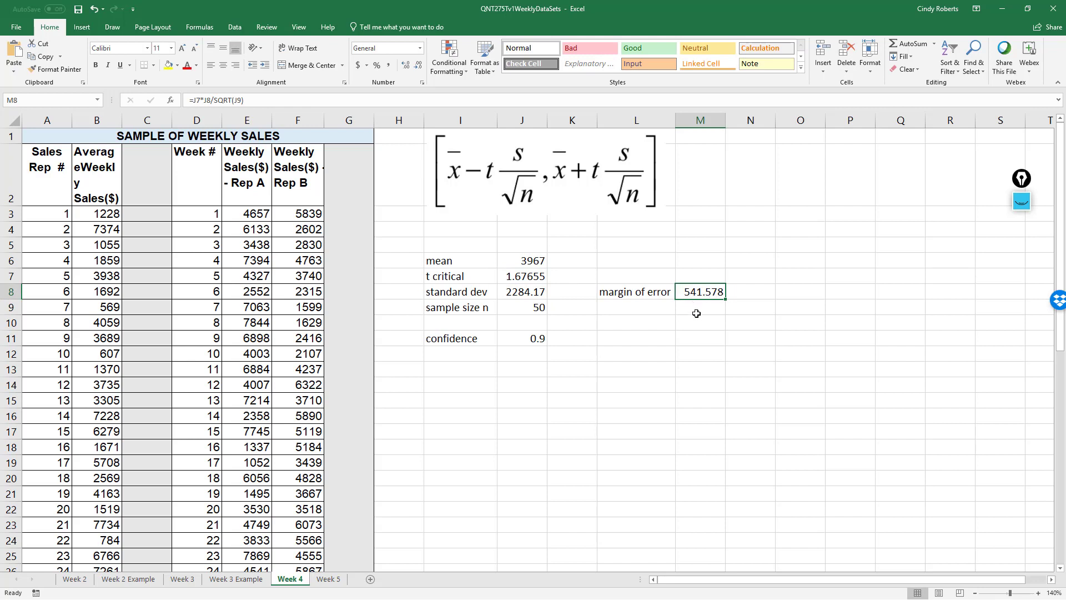
Step: Calculate the margin of error a second way in M9 with =CONFIDENCE.T(1-J11,J8,J9)
click(697, 309)
text(=)
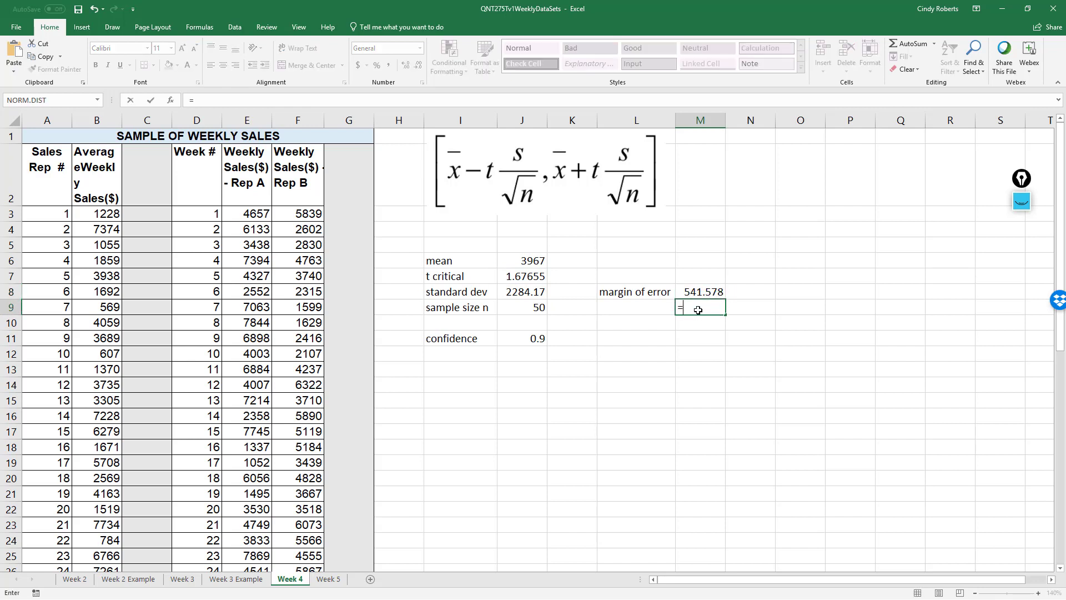
text(C)
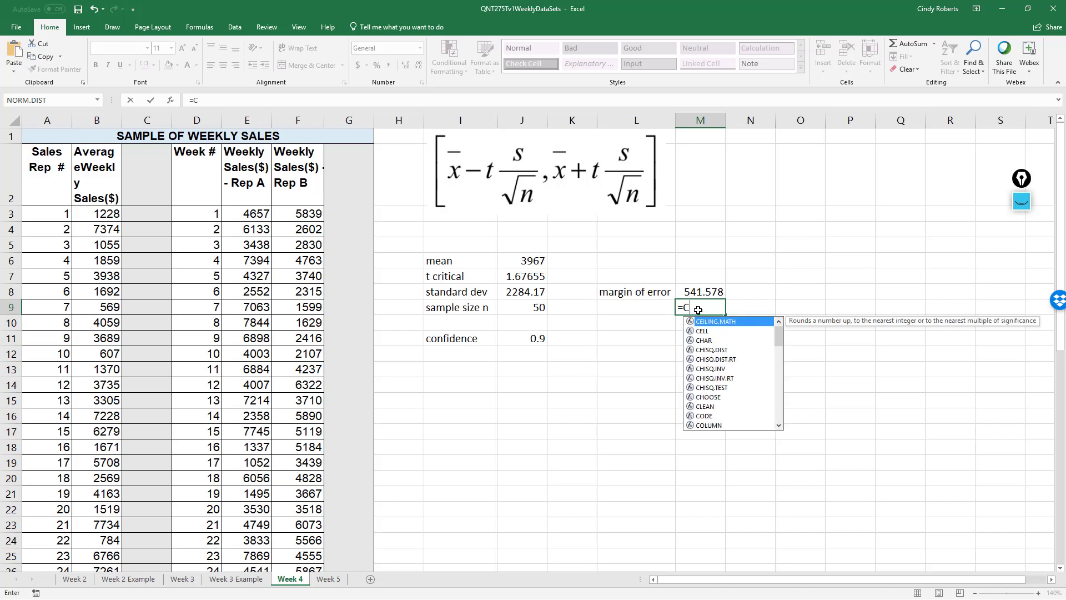
text(ONFID)
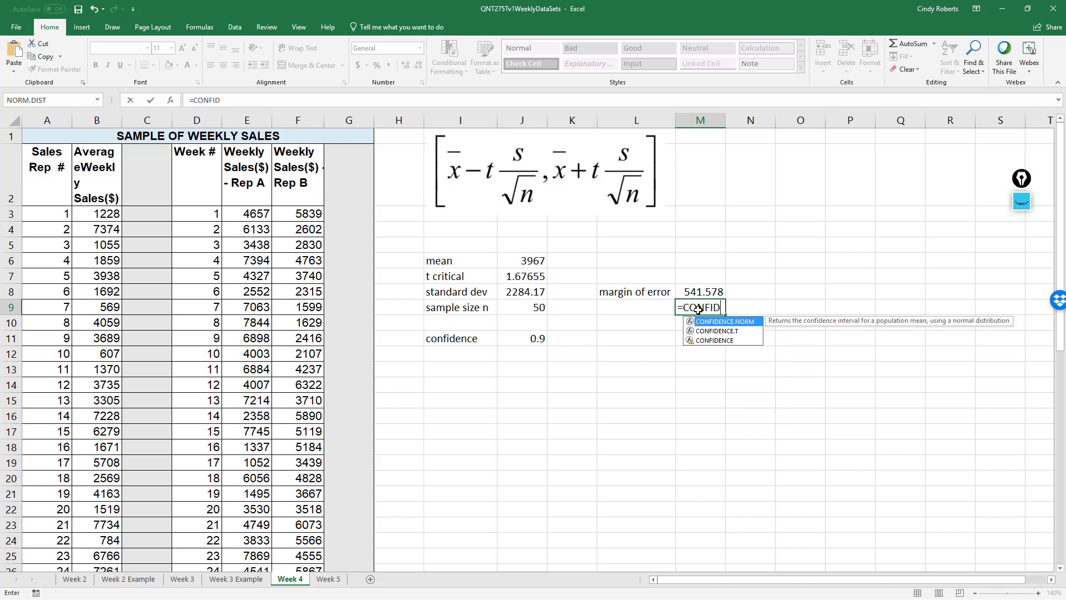
text(ENCE.)
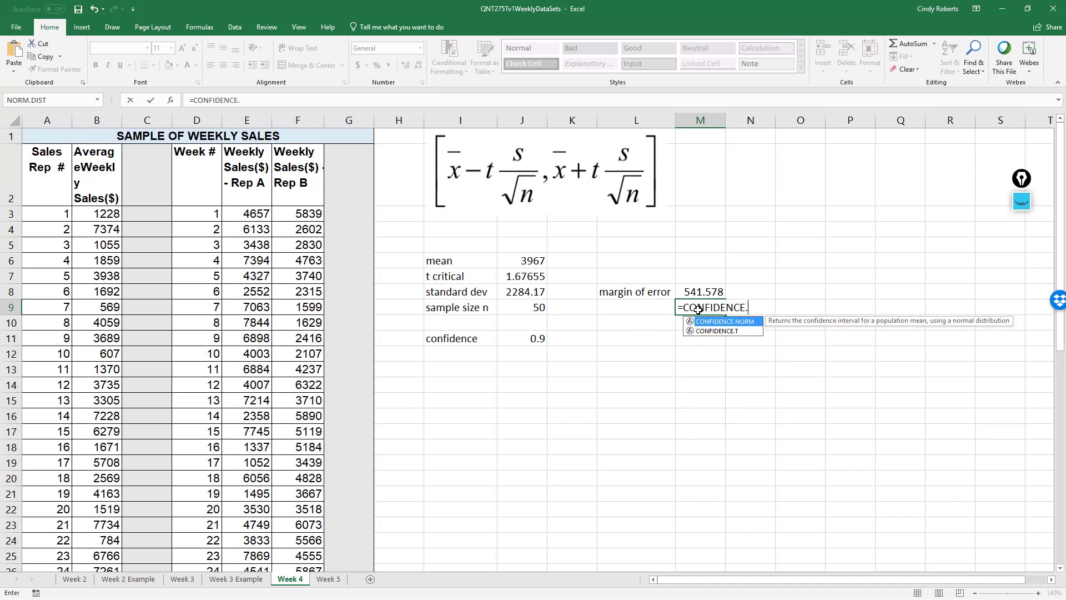
text(T()
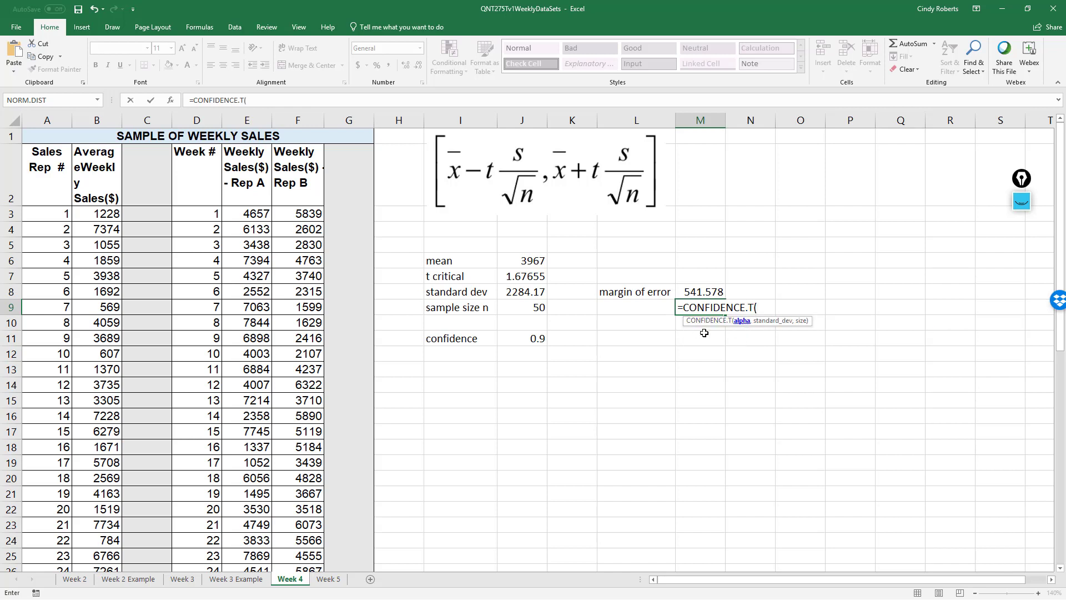
text(1-)
click(520, 341)
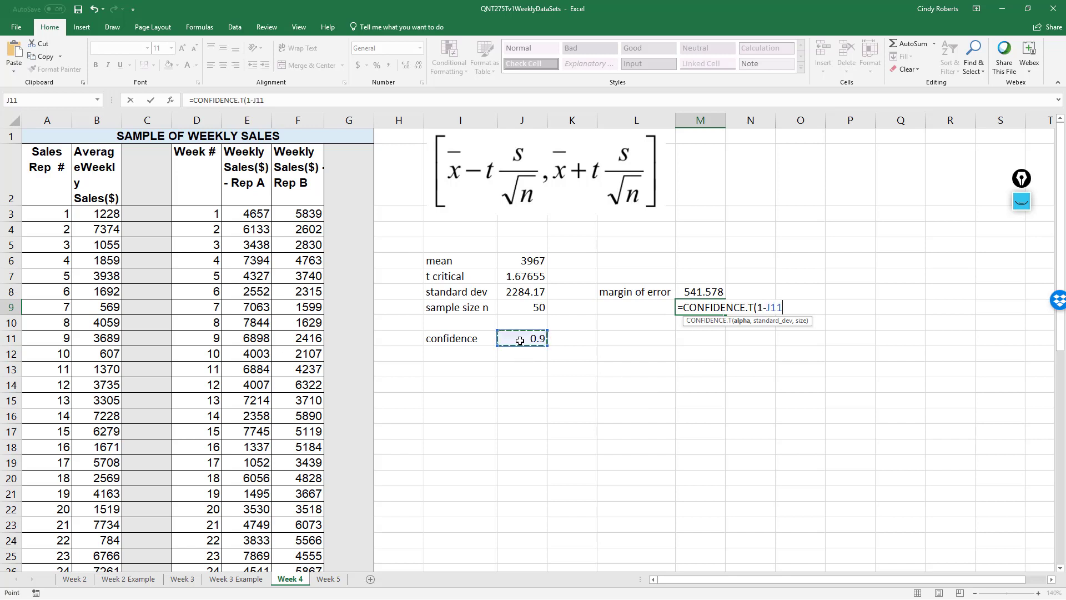
text(,)
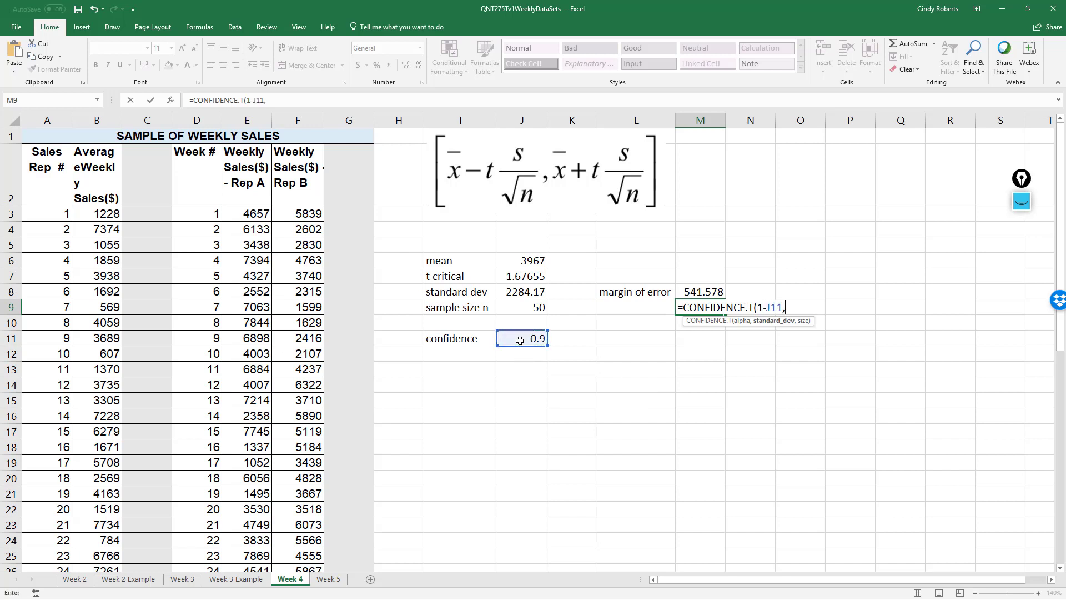
click(517, 295)
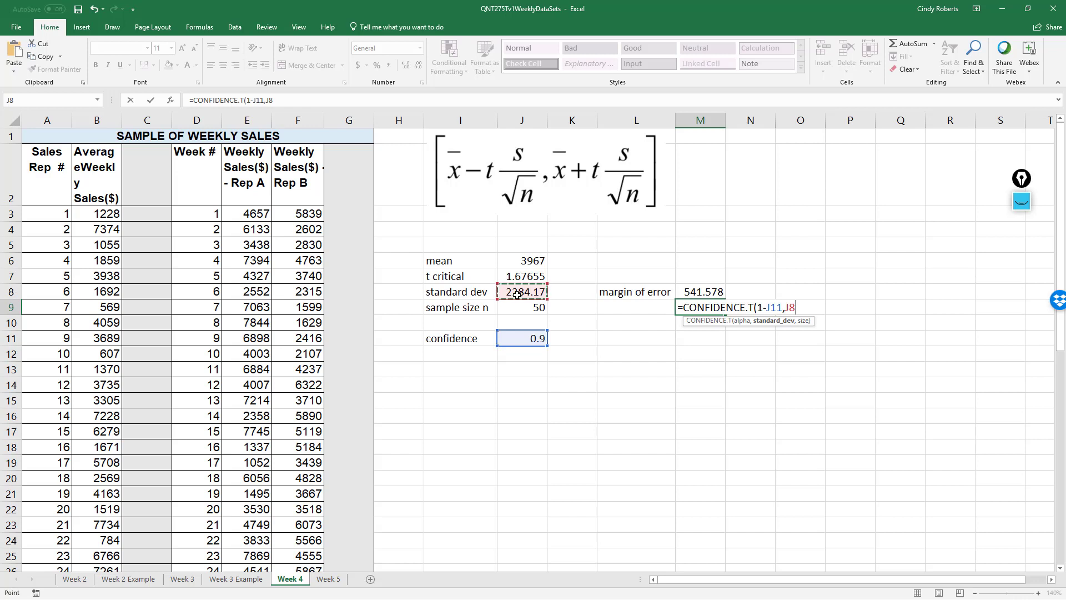
text(,)
click(519, 310)
text())
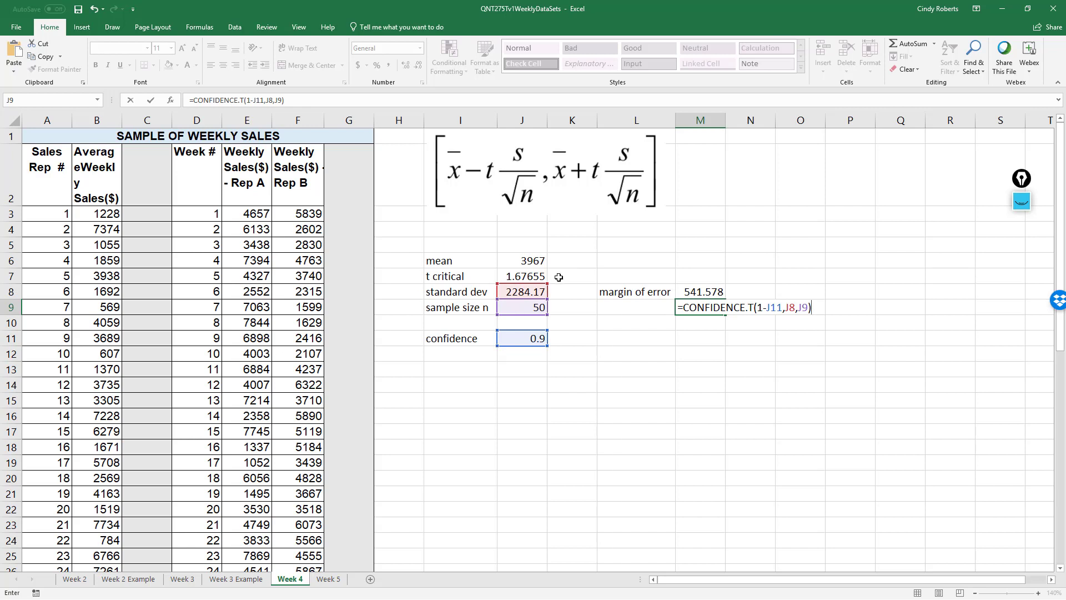
key(Return)
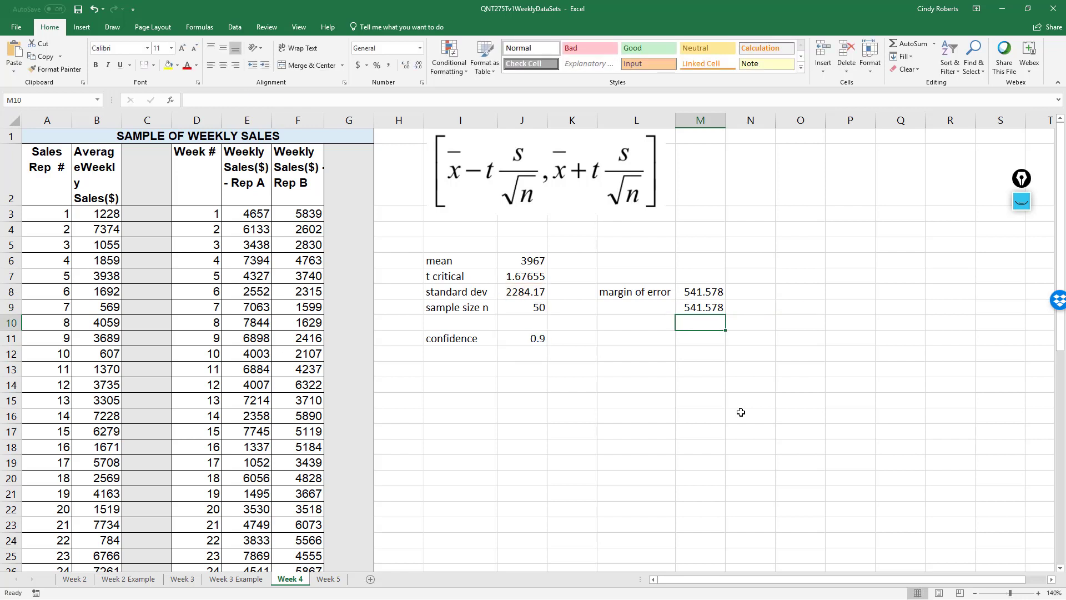
click(703, 305)
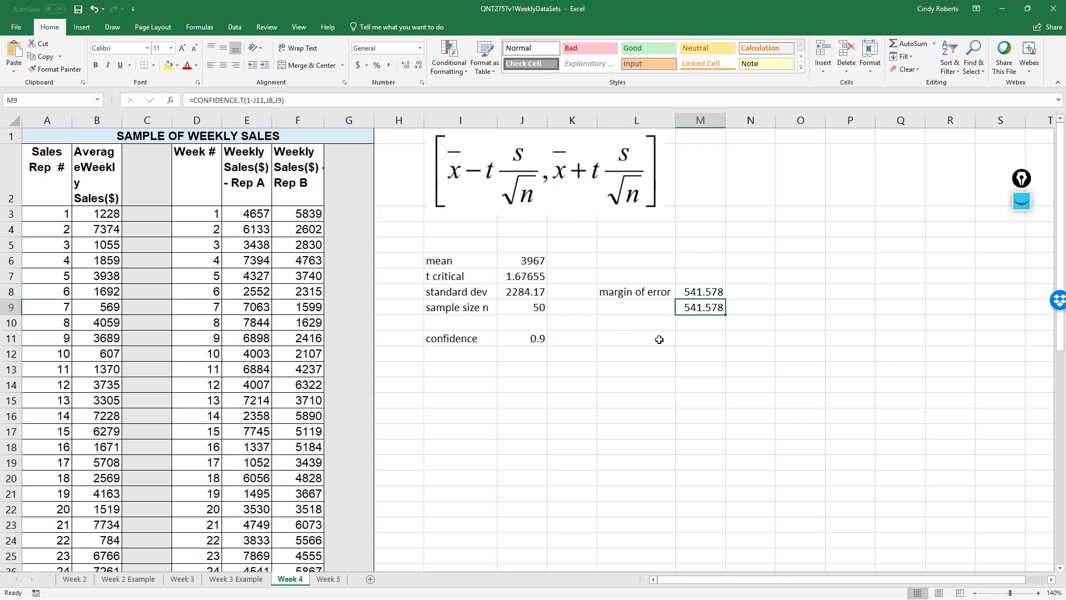
Step: Add the labels "lower limit" in L11 and "upper limit" in L12
click(614, 339)
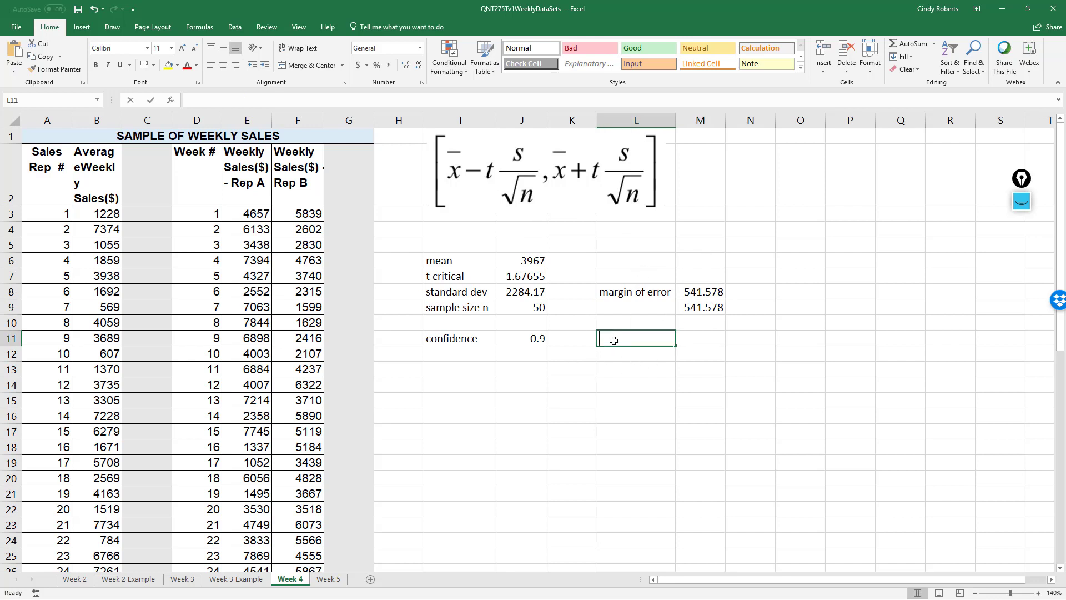
text(lower limit)
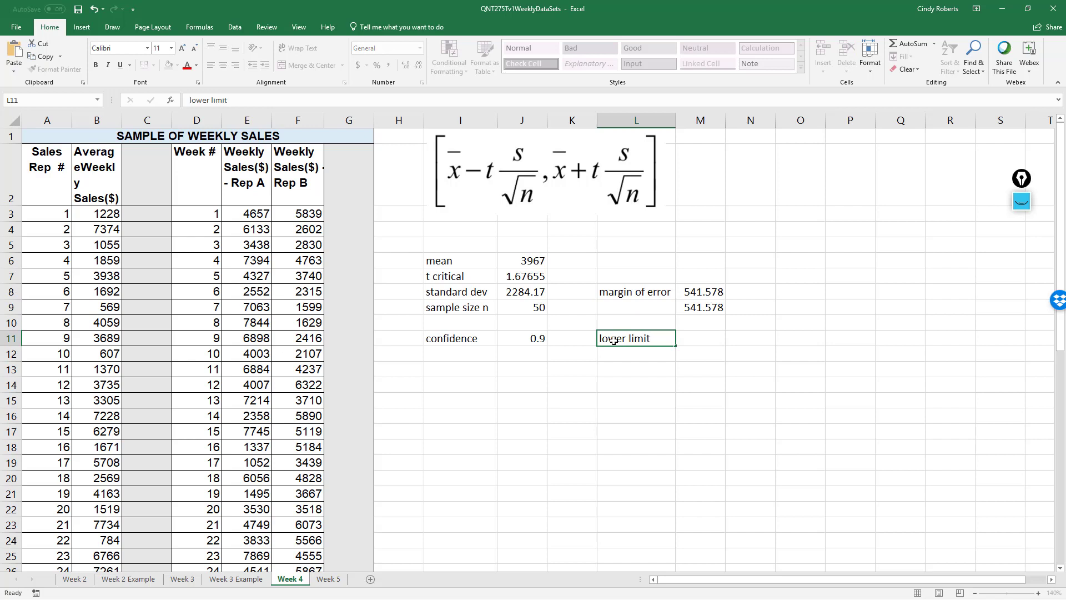
key(Return)
text(upper limit)
key(Up)
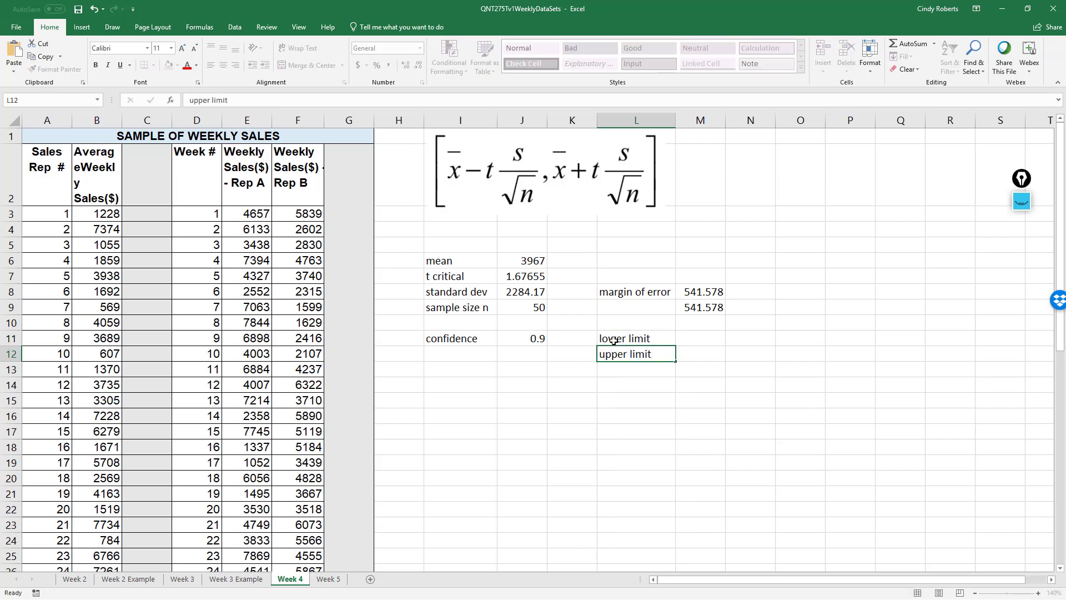
Step: Calculate the interval's lower limit in M11 by subtracting the margin of error from the mean with =J6-M8
key(Right)
text(=)
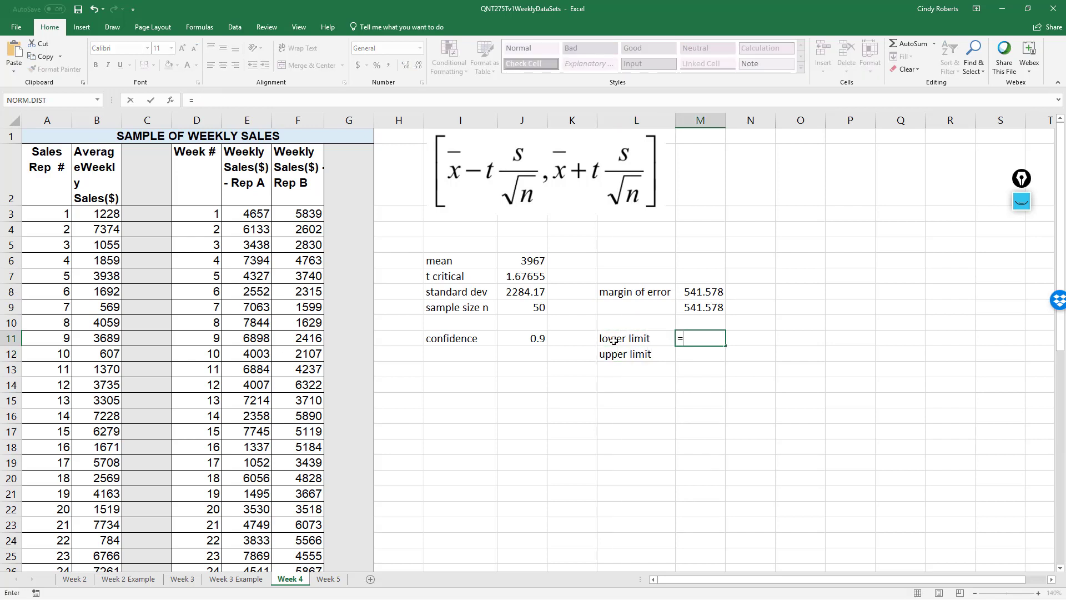
click(519, 267)
text(-)
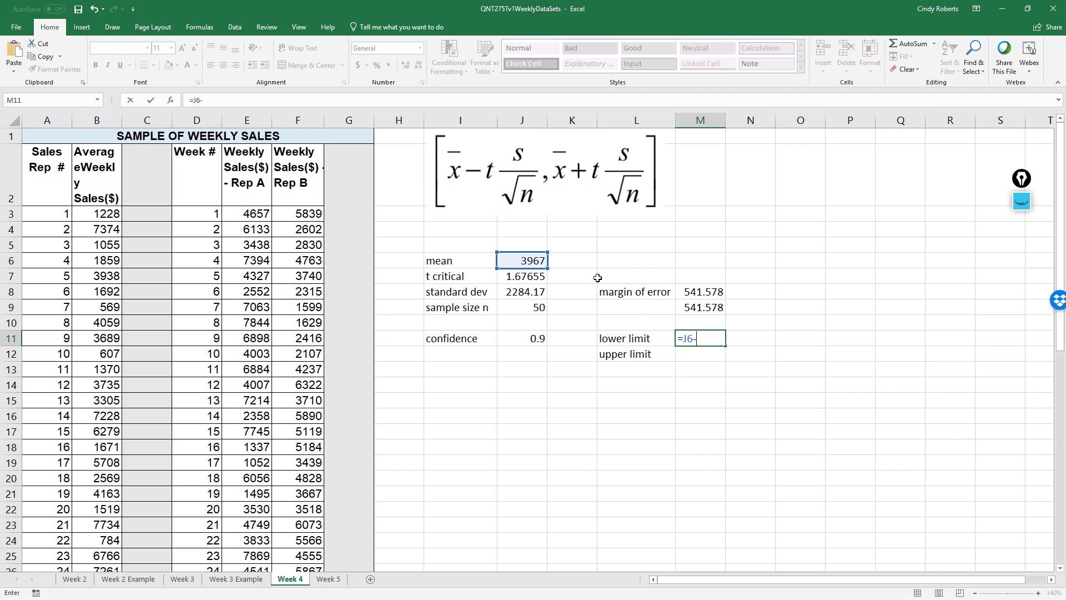
click(701, 292)
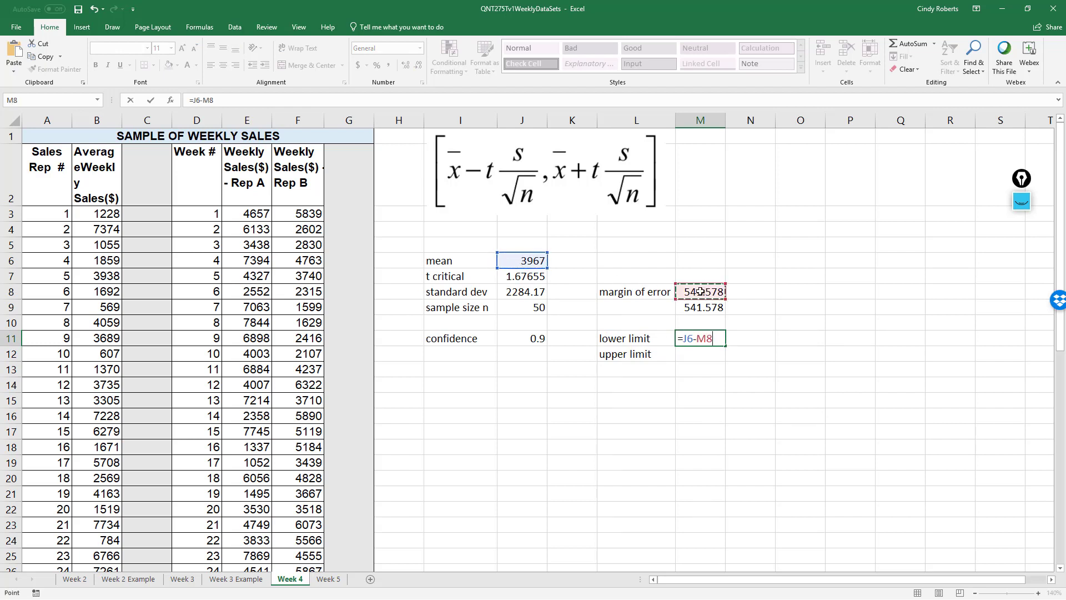
key(Return)
Step: Calculate the interval's upper limit in M12 by adding the margin of error to the mean with =J6+M8
text(=)
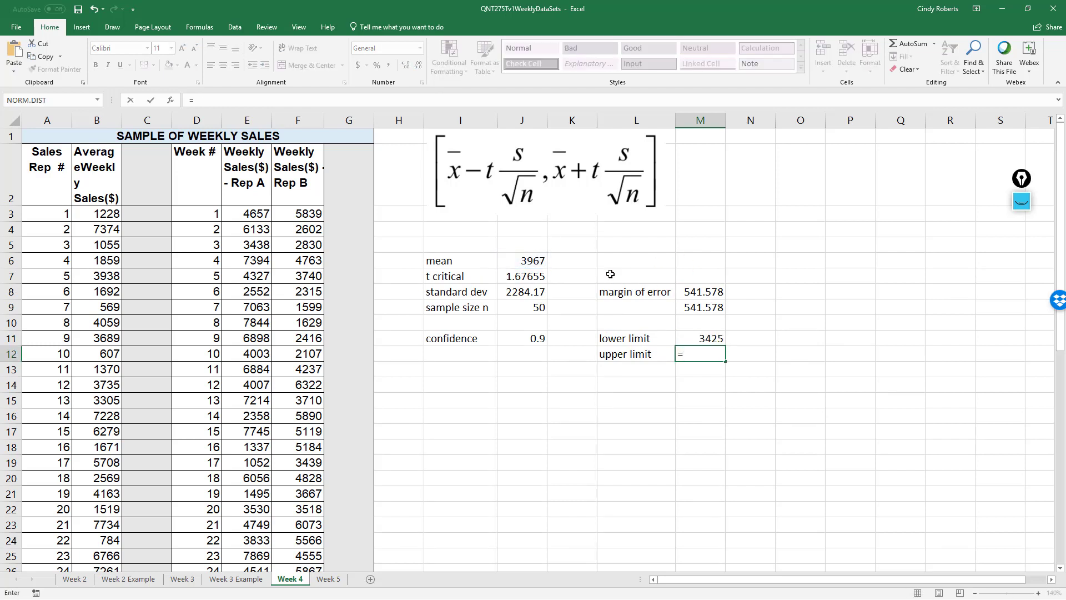
click(533, 261)
text(+)
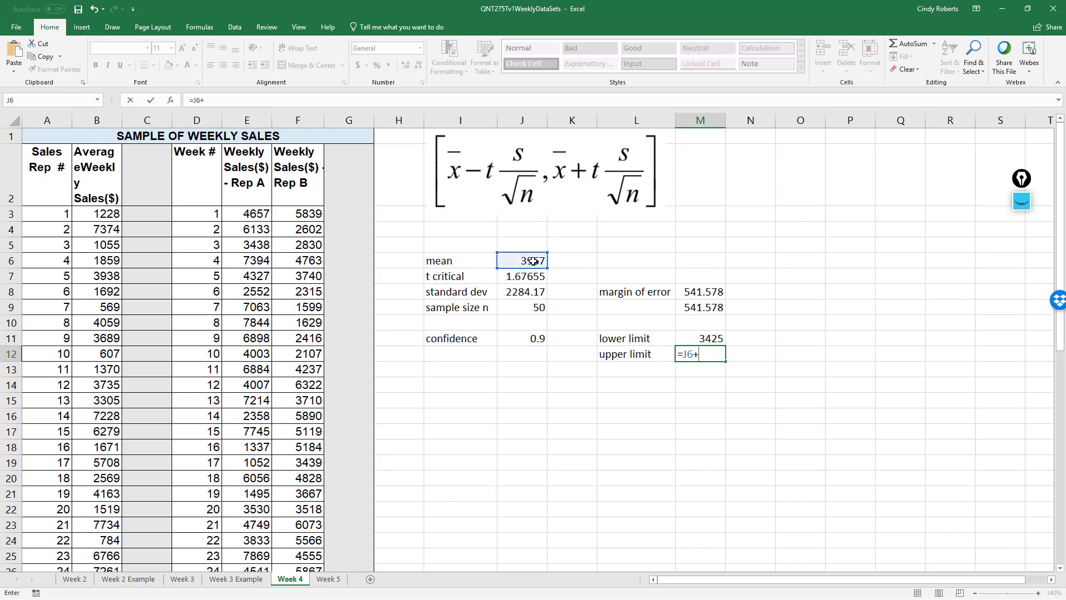
click(702, 293)
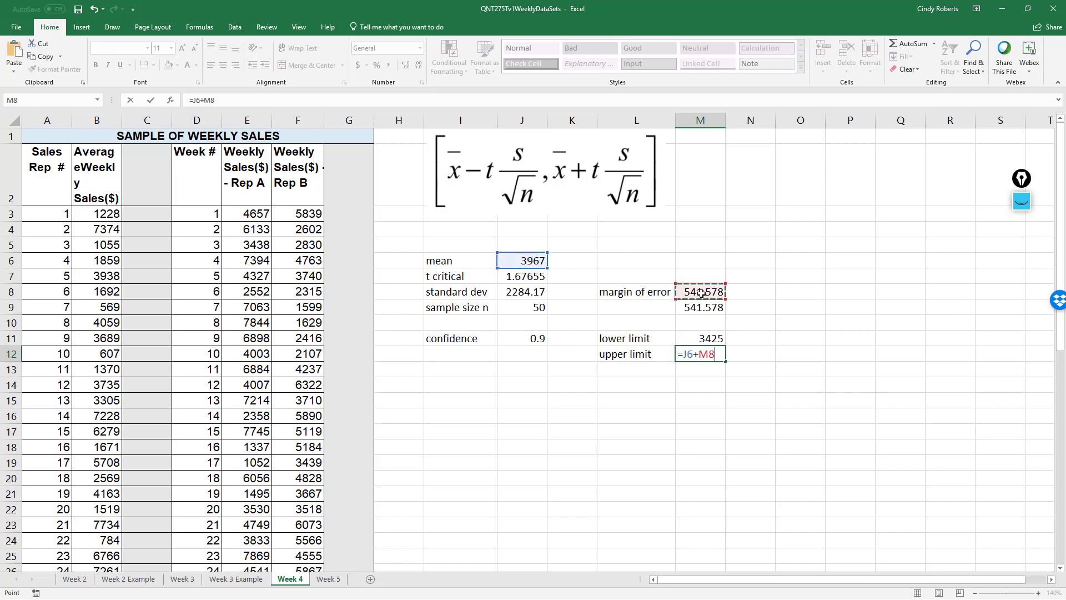
key(Return)
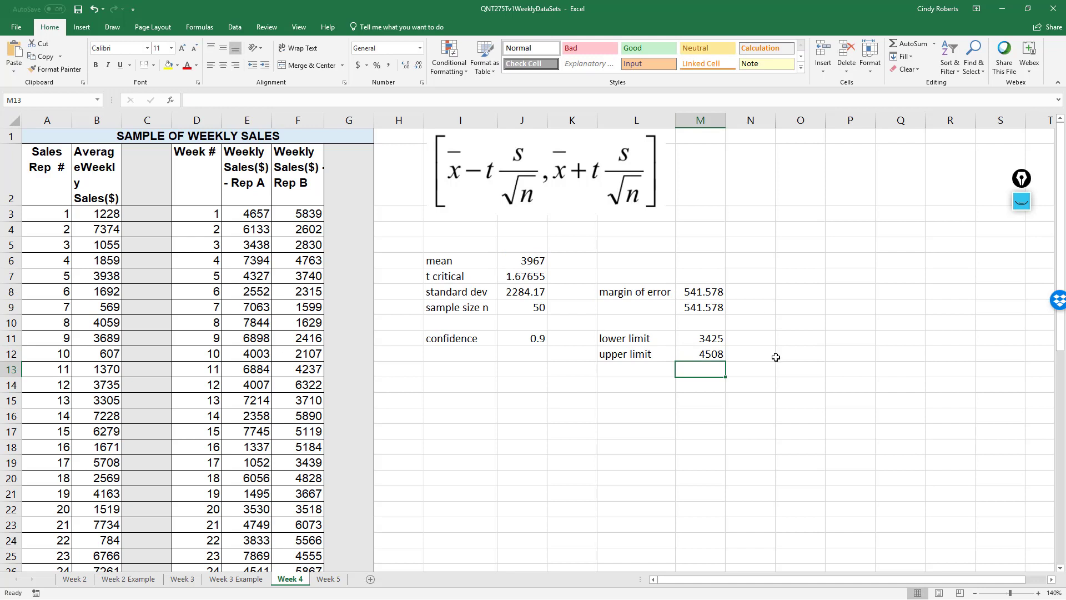
Step: Format the lower and upper limits in M11:M12 as dollar amounts with the Accounting number format
drag(712, 338, 711, 348)
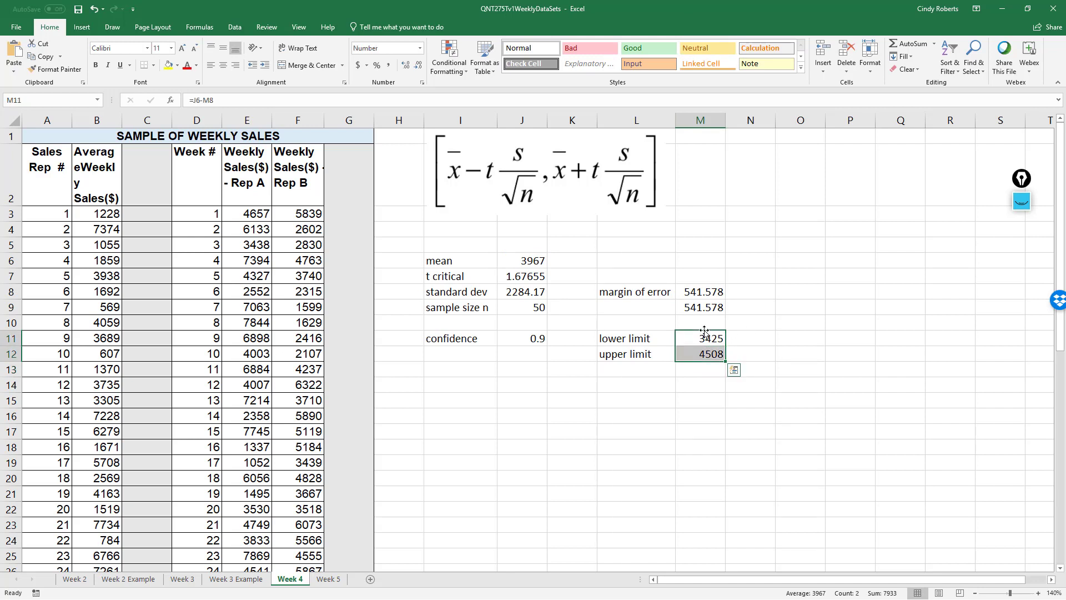
click(360, 66)
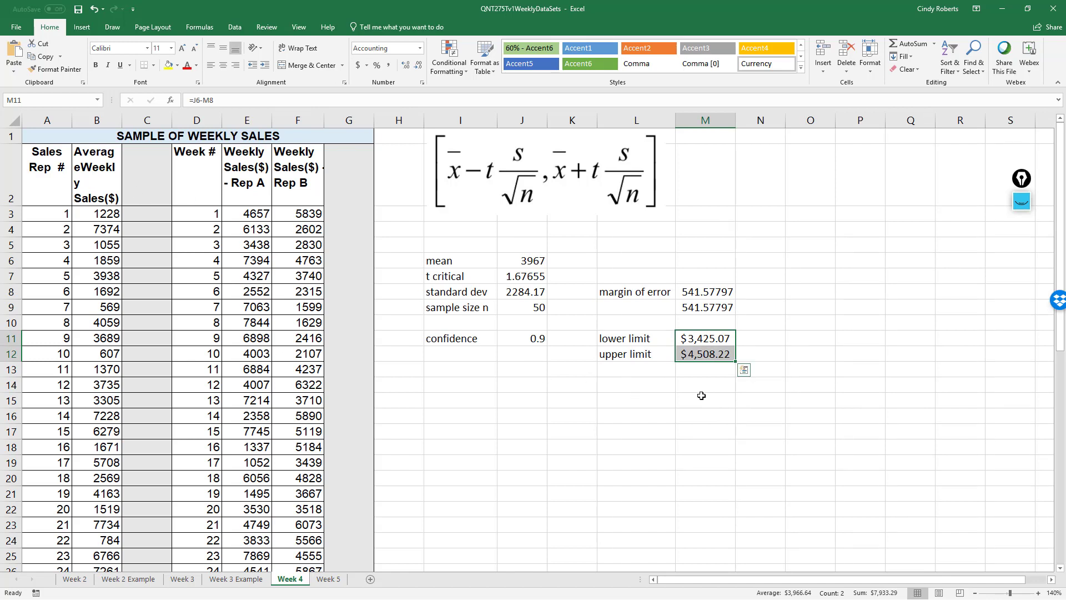
click(721, 388)
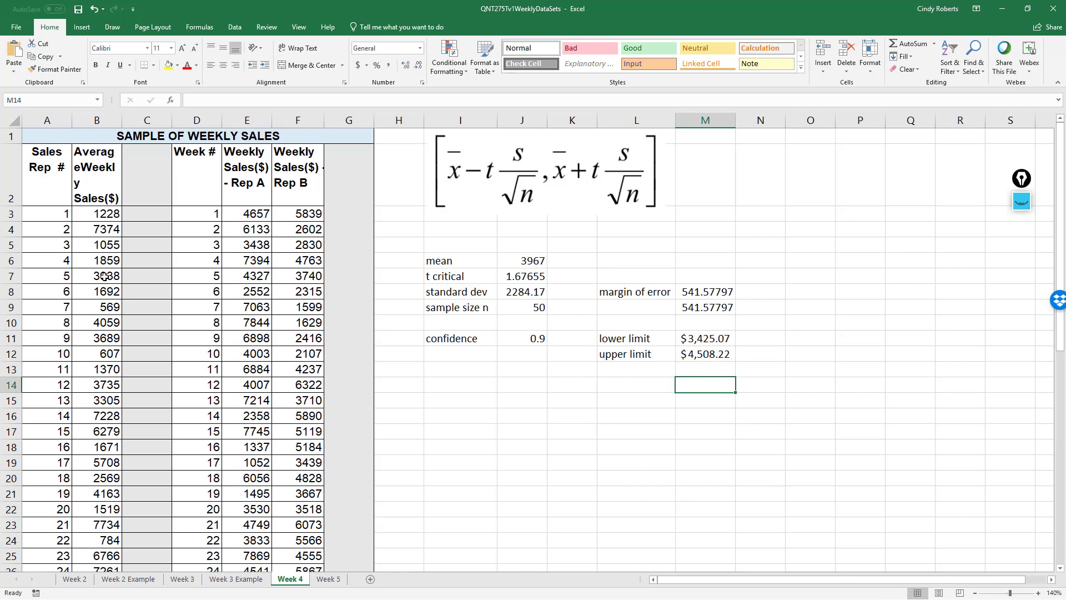
Step: Review the lower limit against the confidence level, and change the confidence level in J11 to 0.95
click(717, 339)
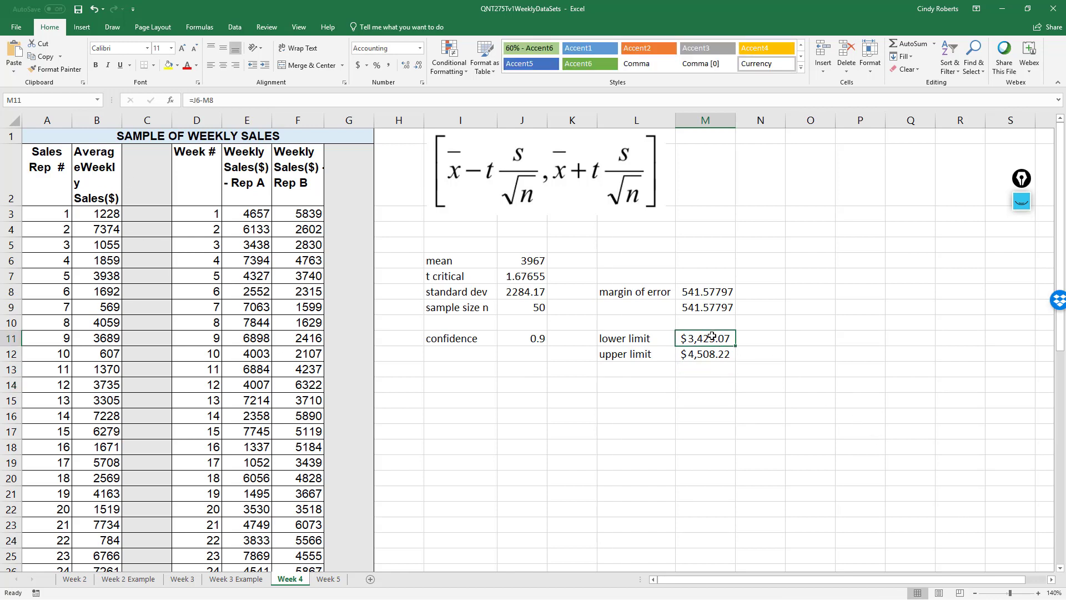
click(531, 337)
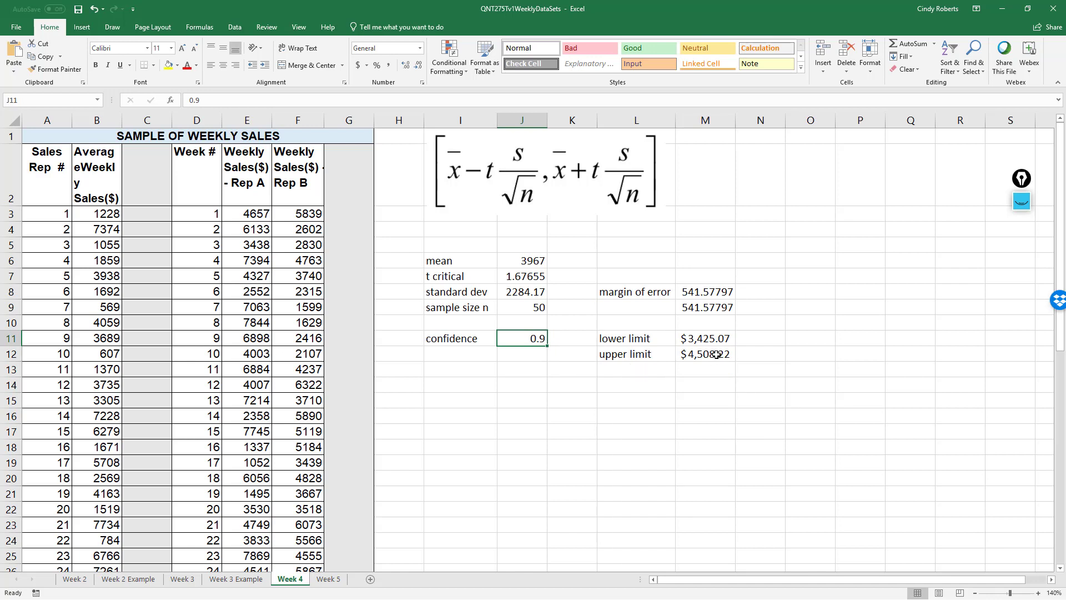
click(707, 340)
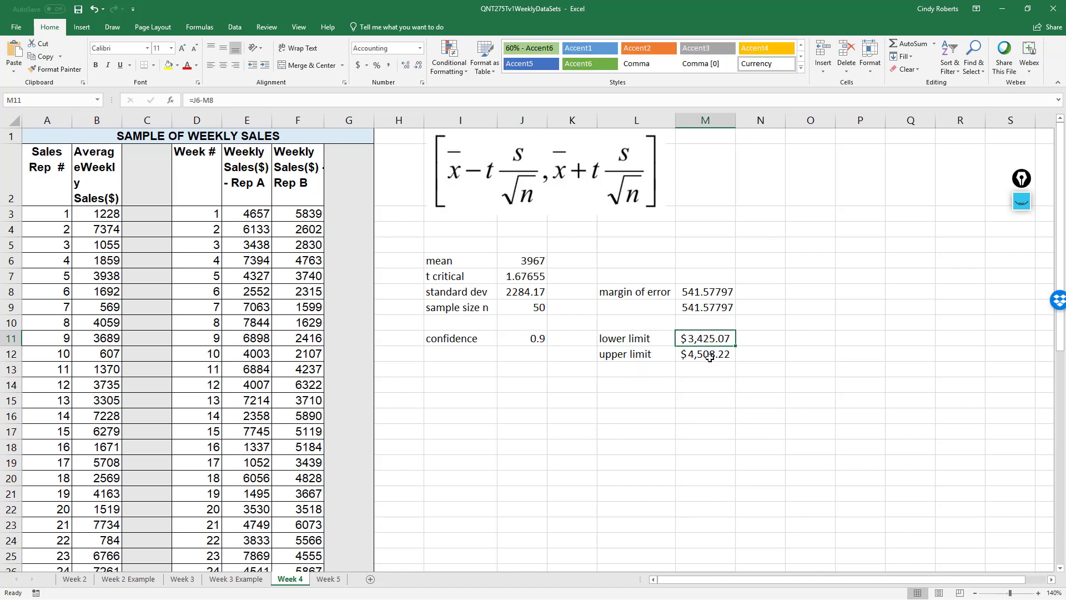
click(534, 336)
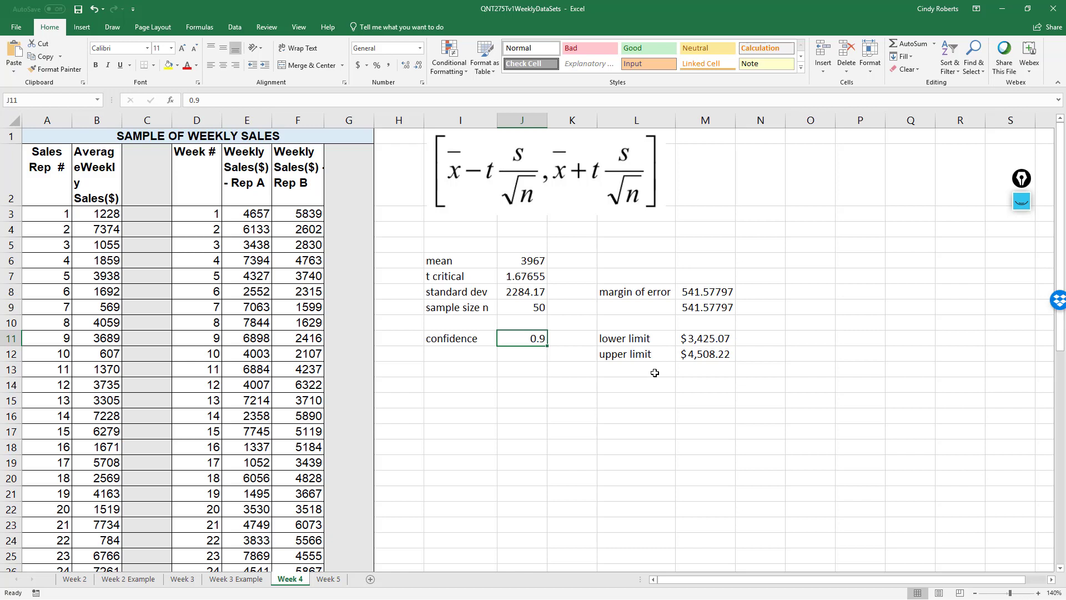
text(0.95)
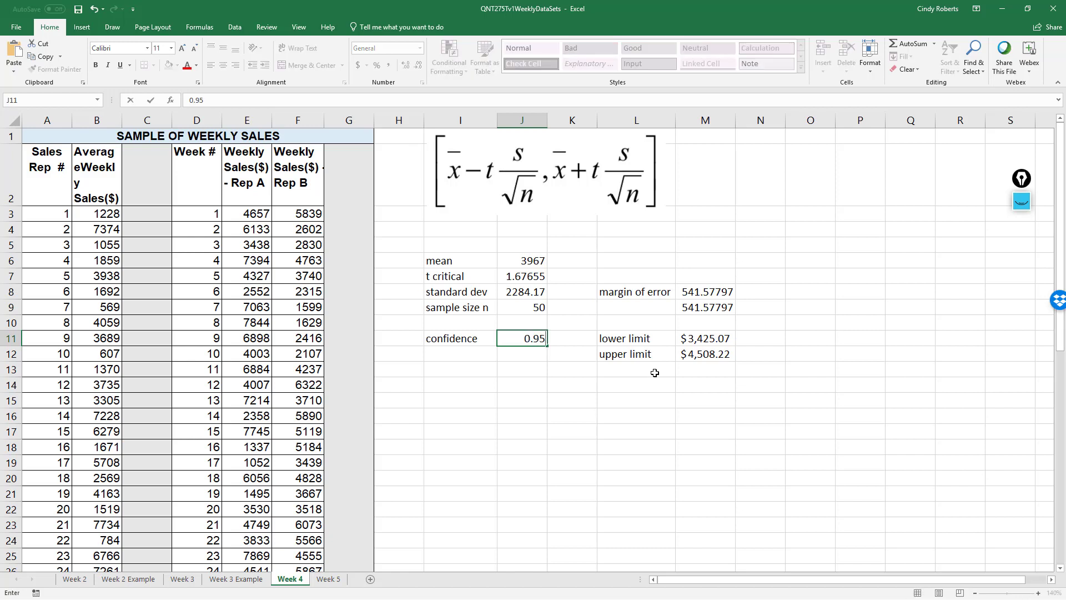
key(ctrl+Return)
key(Down)
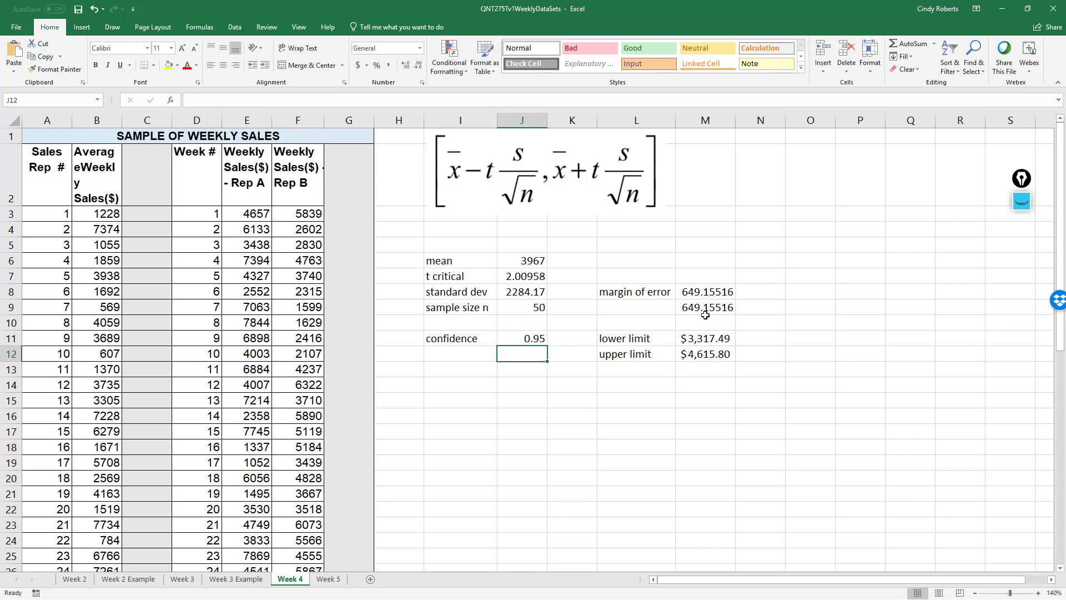
Step: Set the sample size in J9 to 100, and check the mean and the t critical formula in J6 and J7
click(536, 339)
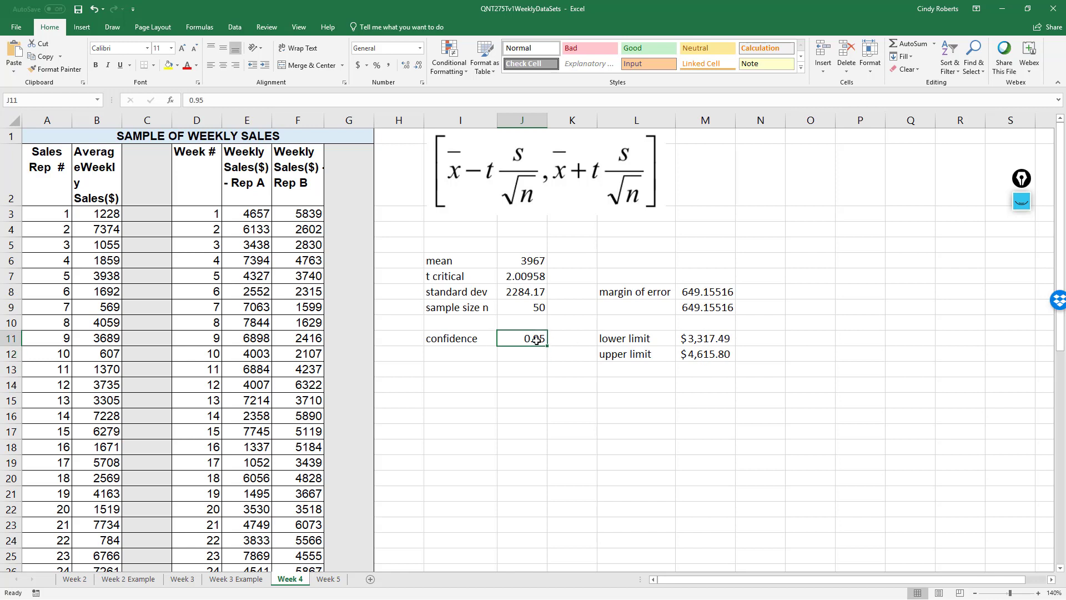
click(539, 306)
text(100)
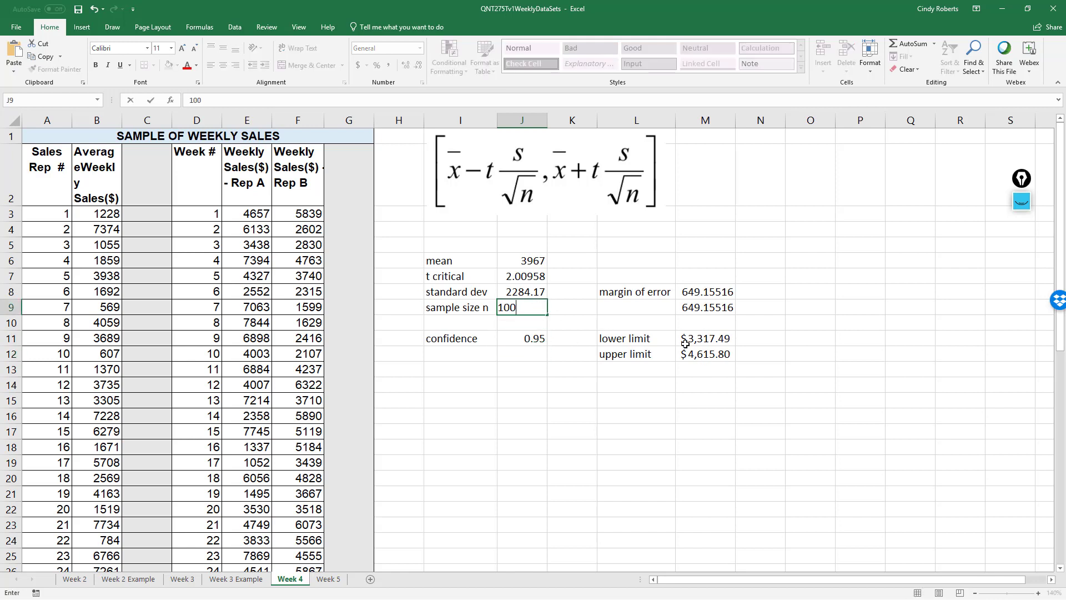
key(Return)
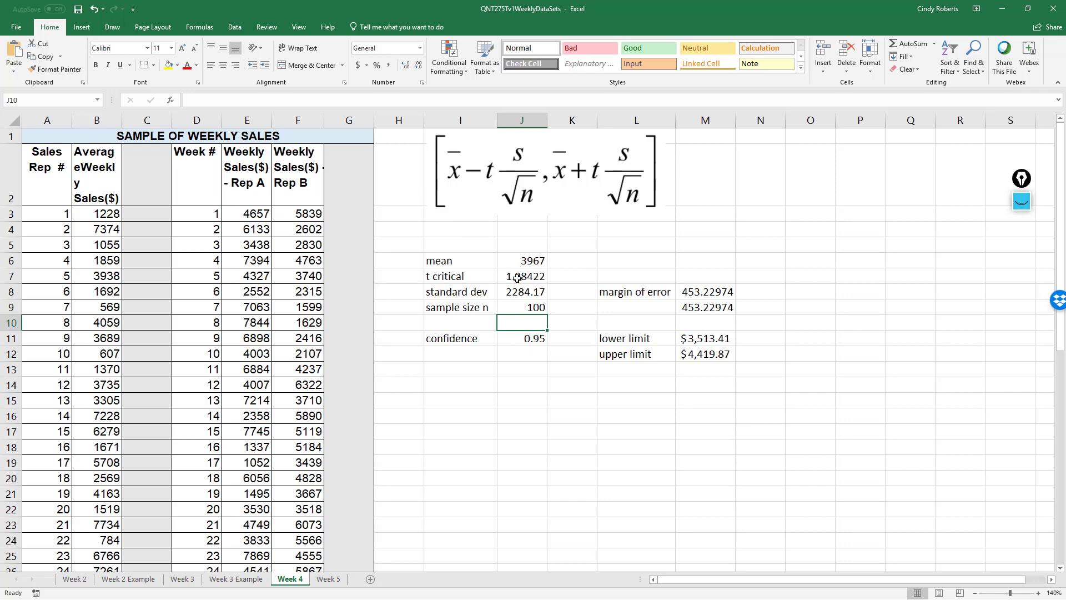
click(535, 260)
click(525, 276)
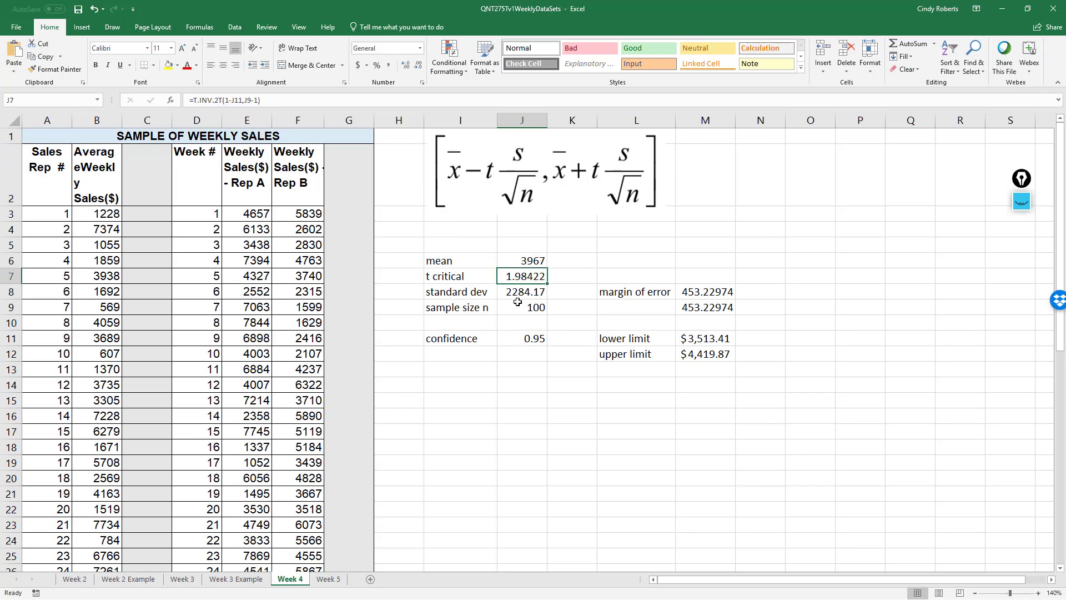